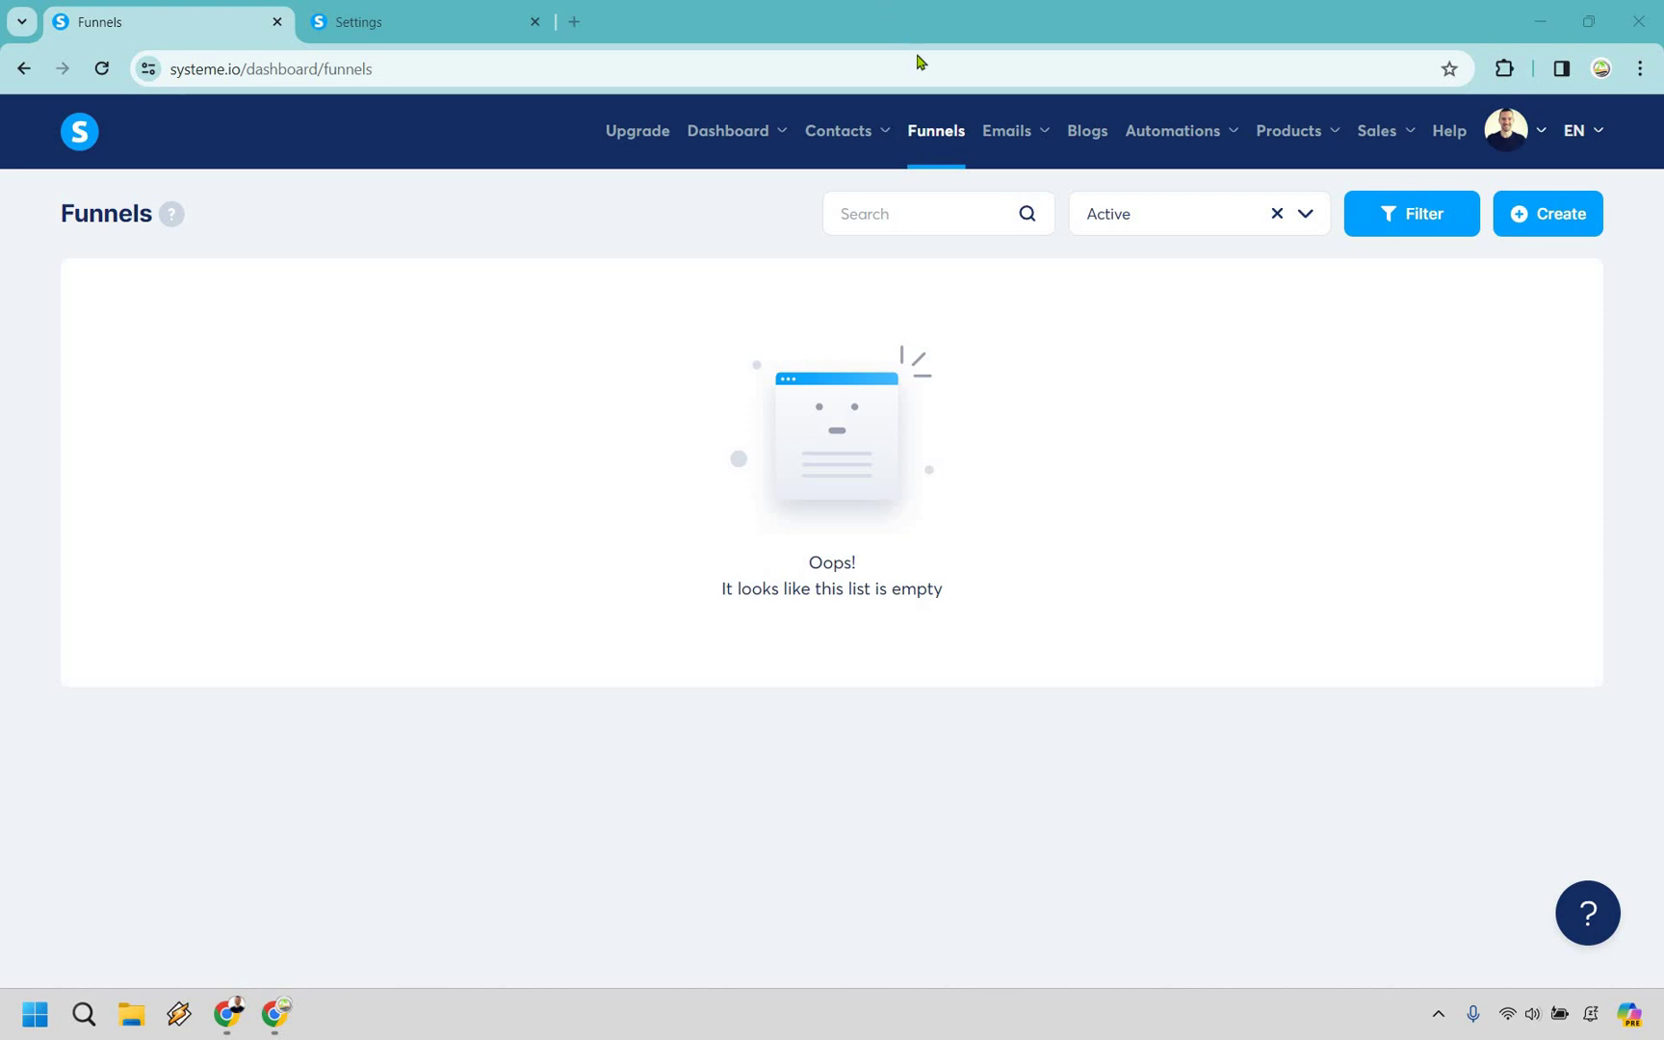
# - Create a custom funnel named 'Contact' and open it from the funnel list
pyautogui.click(1547, 213)
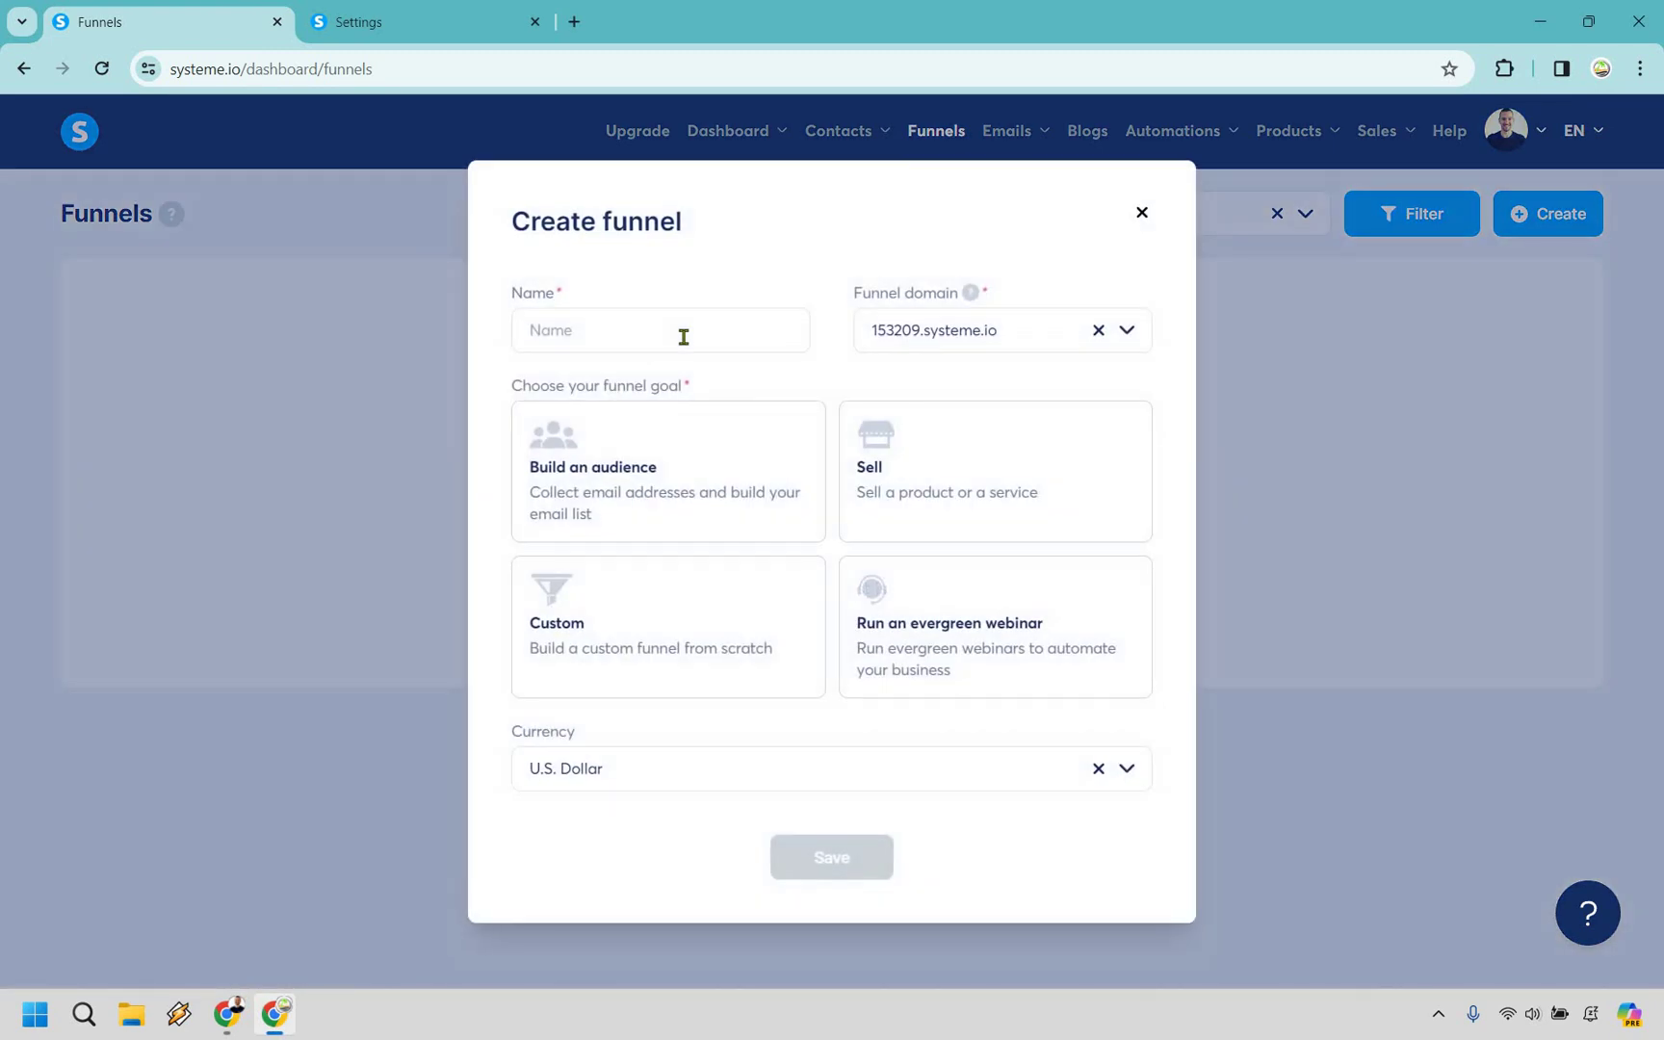
pyautogui.click(683, 336)
pyautogui.write('Contact')
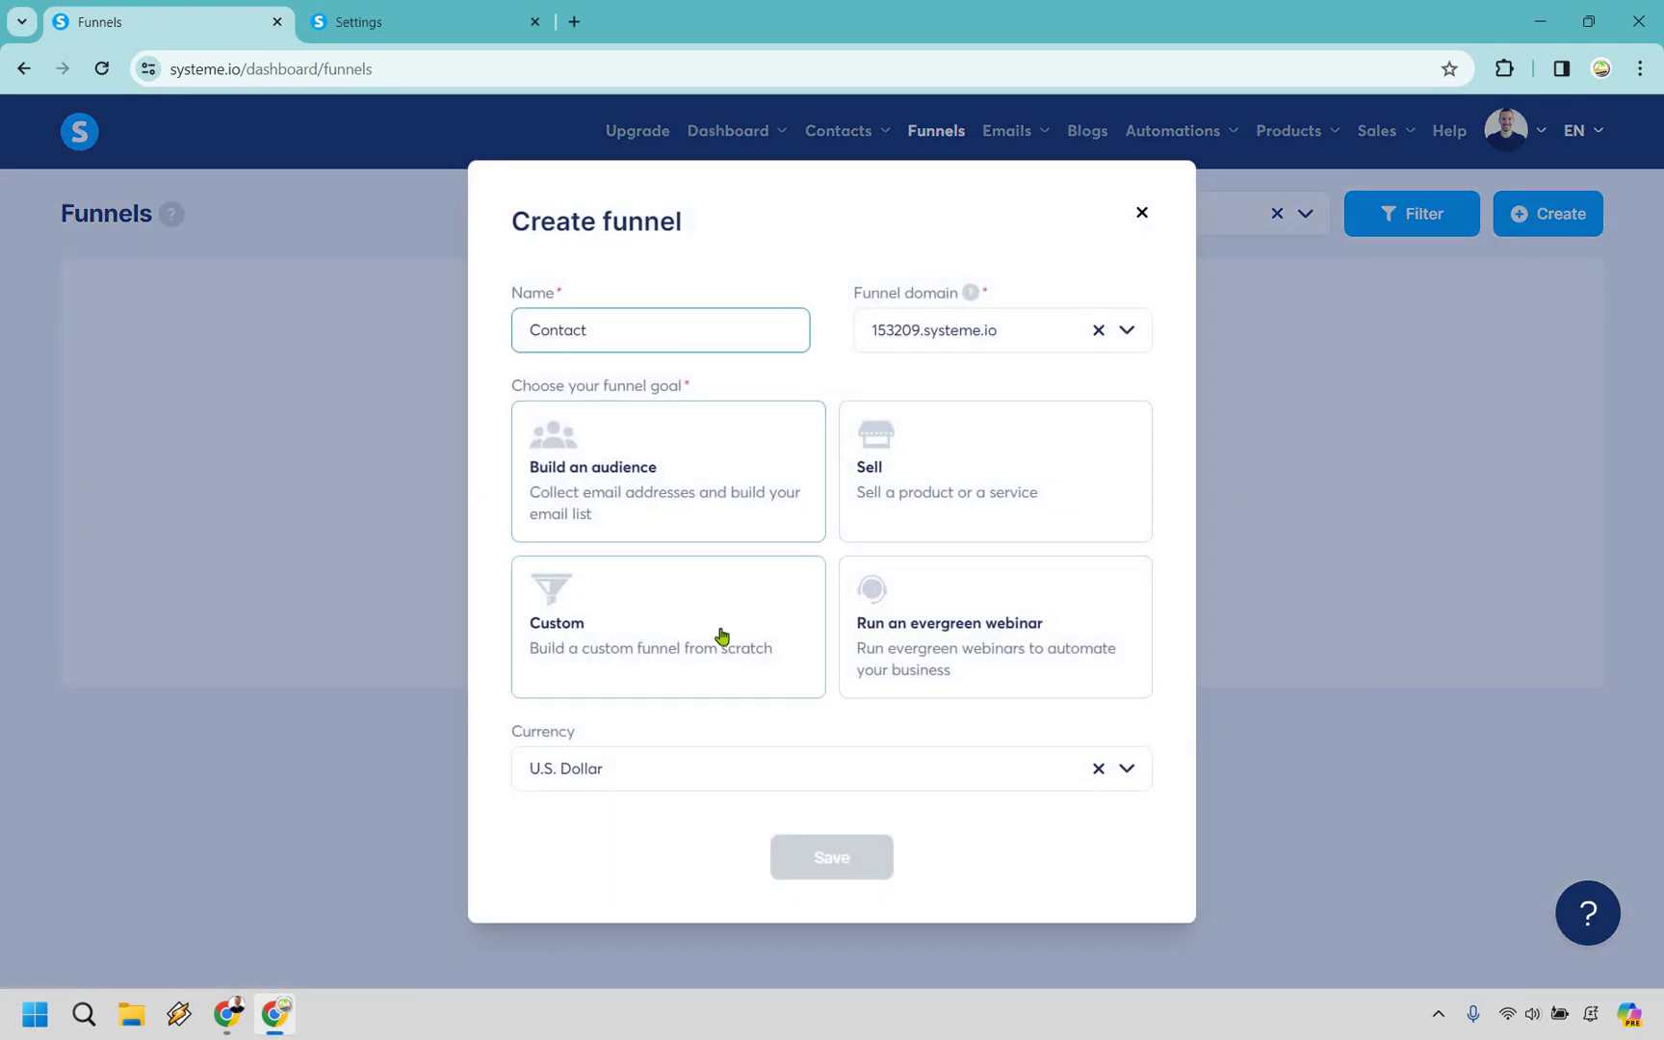
pyautogui.click(721, 636)
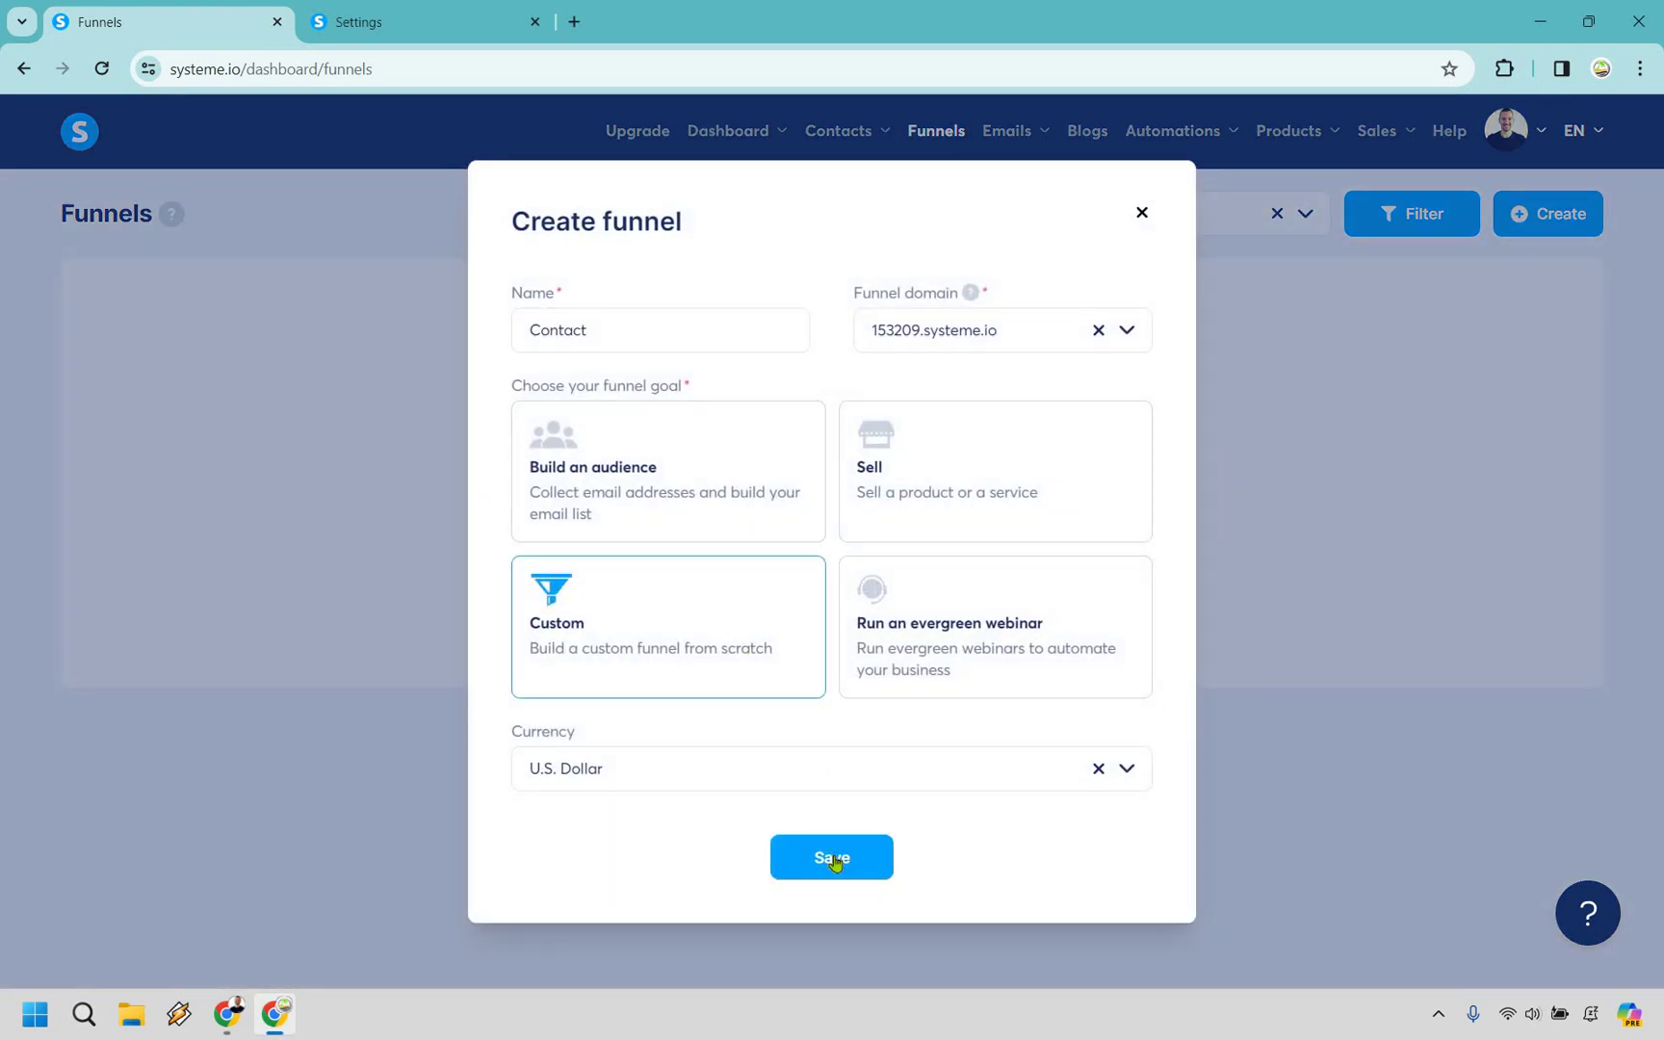
pyautogui.click(832, 857)
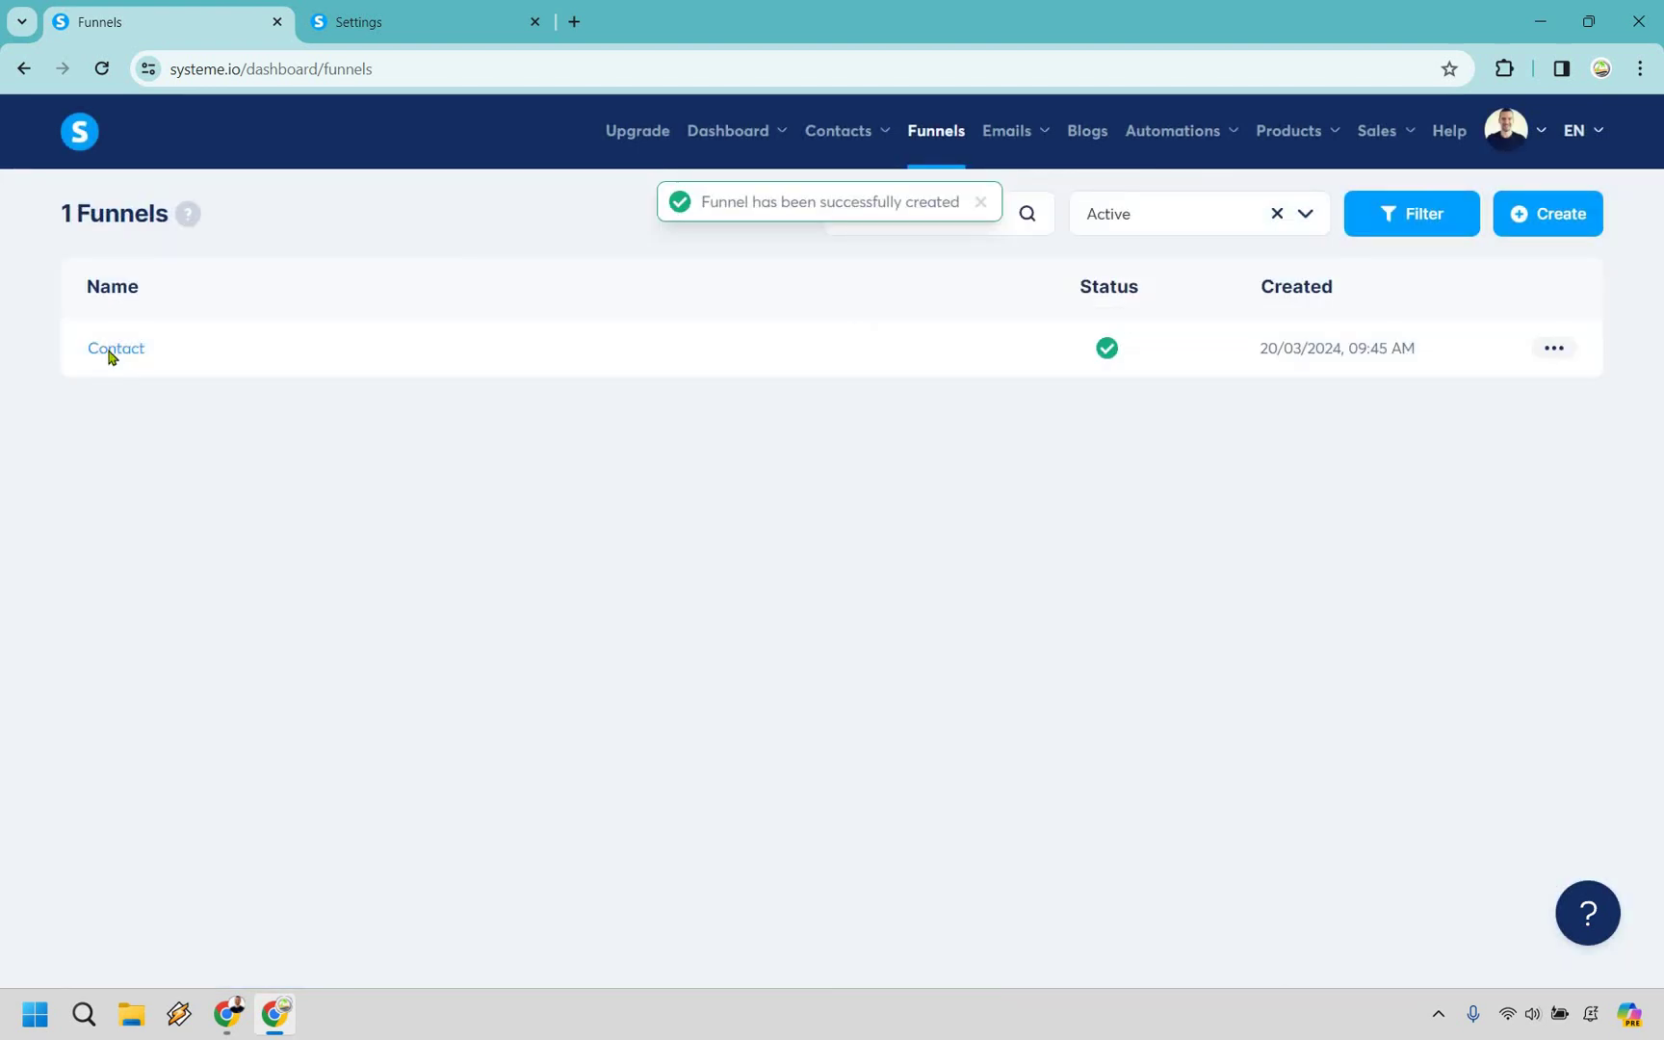
pyautogui.click(116, 350)
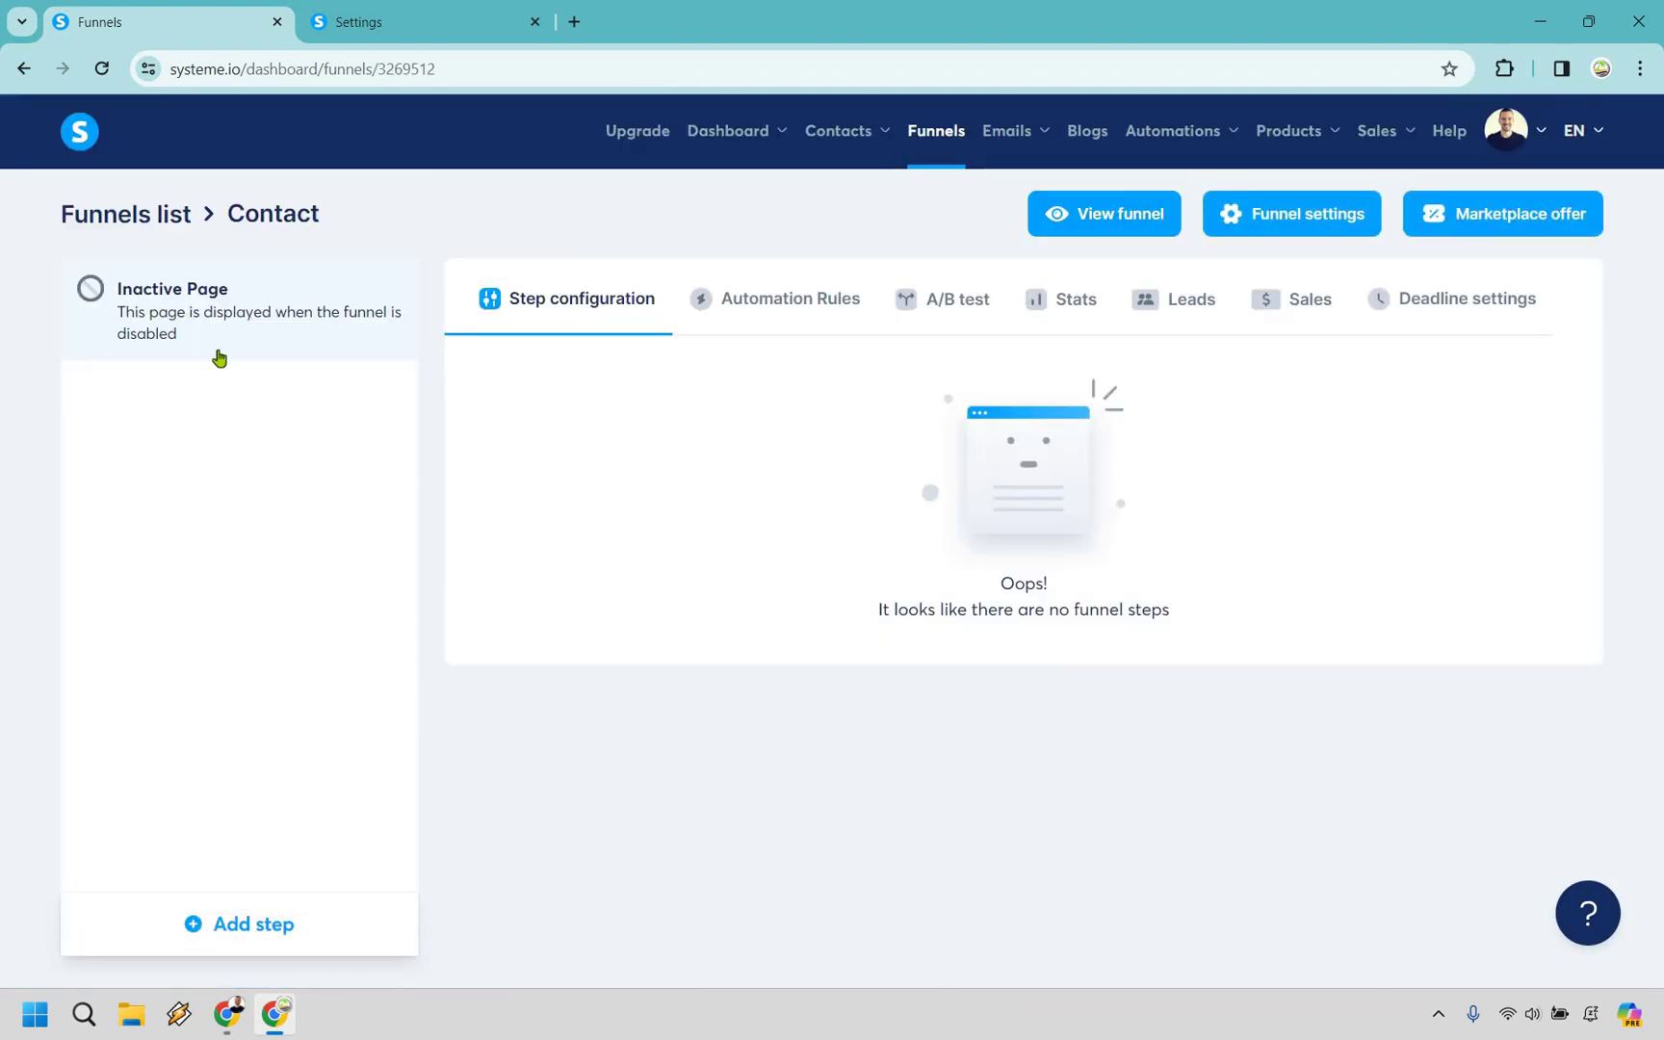
# - Add a step named 'Contact' of type Contact us page to the funnel
pyautogui.click(242, 926)
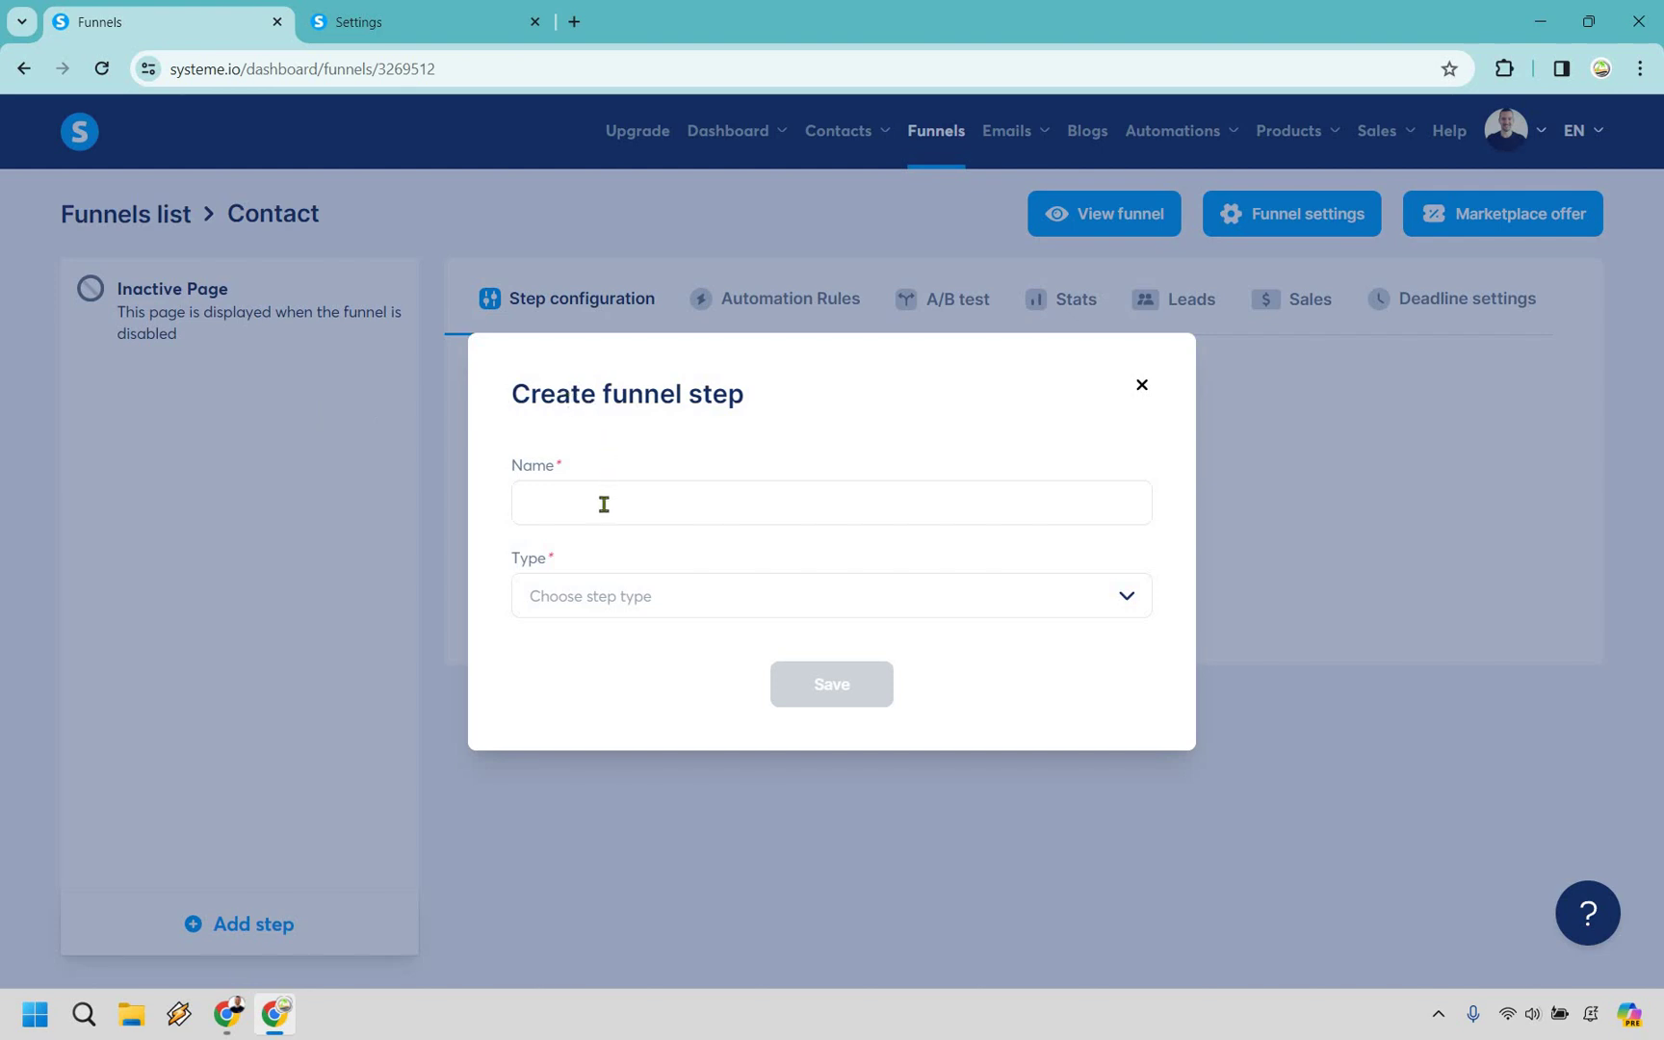
pyautogui.click(604, 502)
pyautogui.write('Contact')
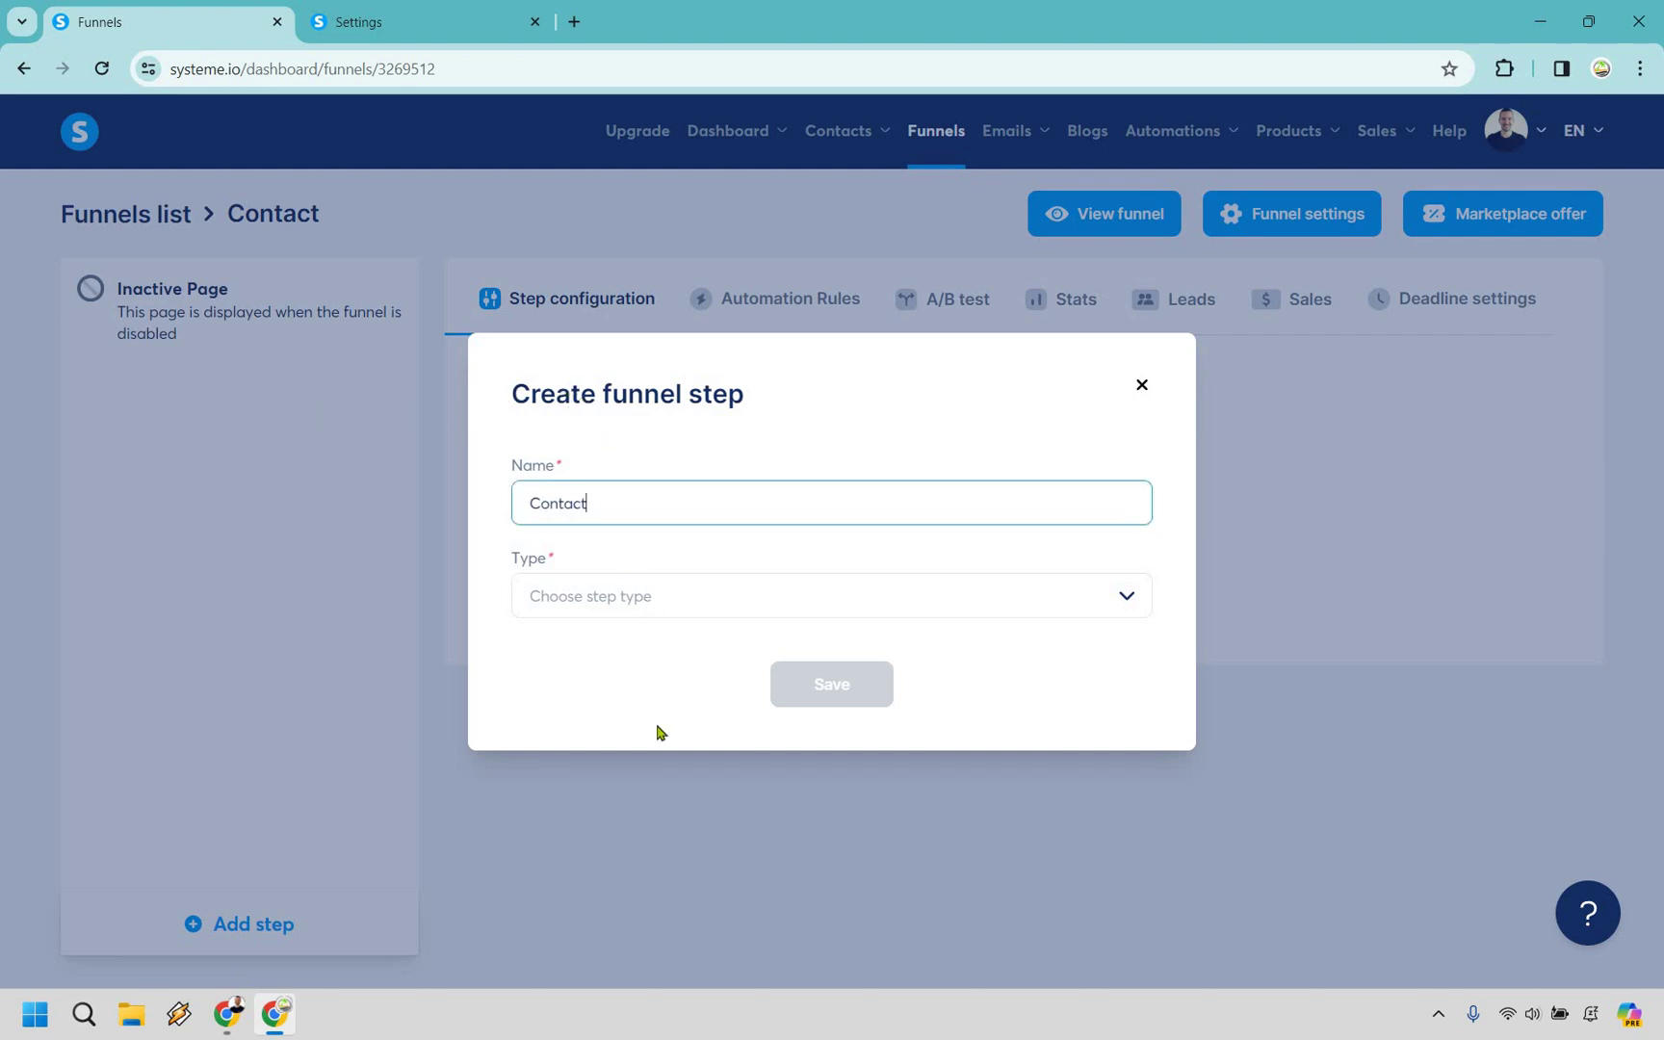
pyautogui.click(832, 595)
pyautogui.scroll(-3, 650, 728)
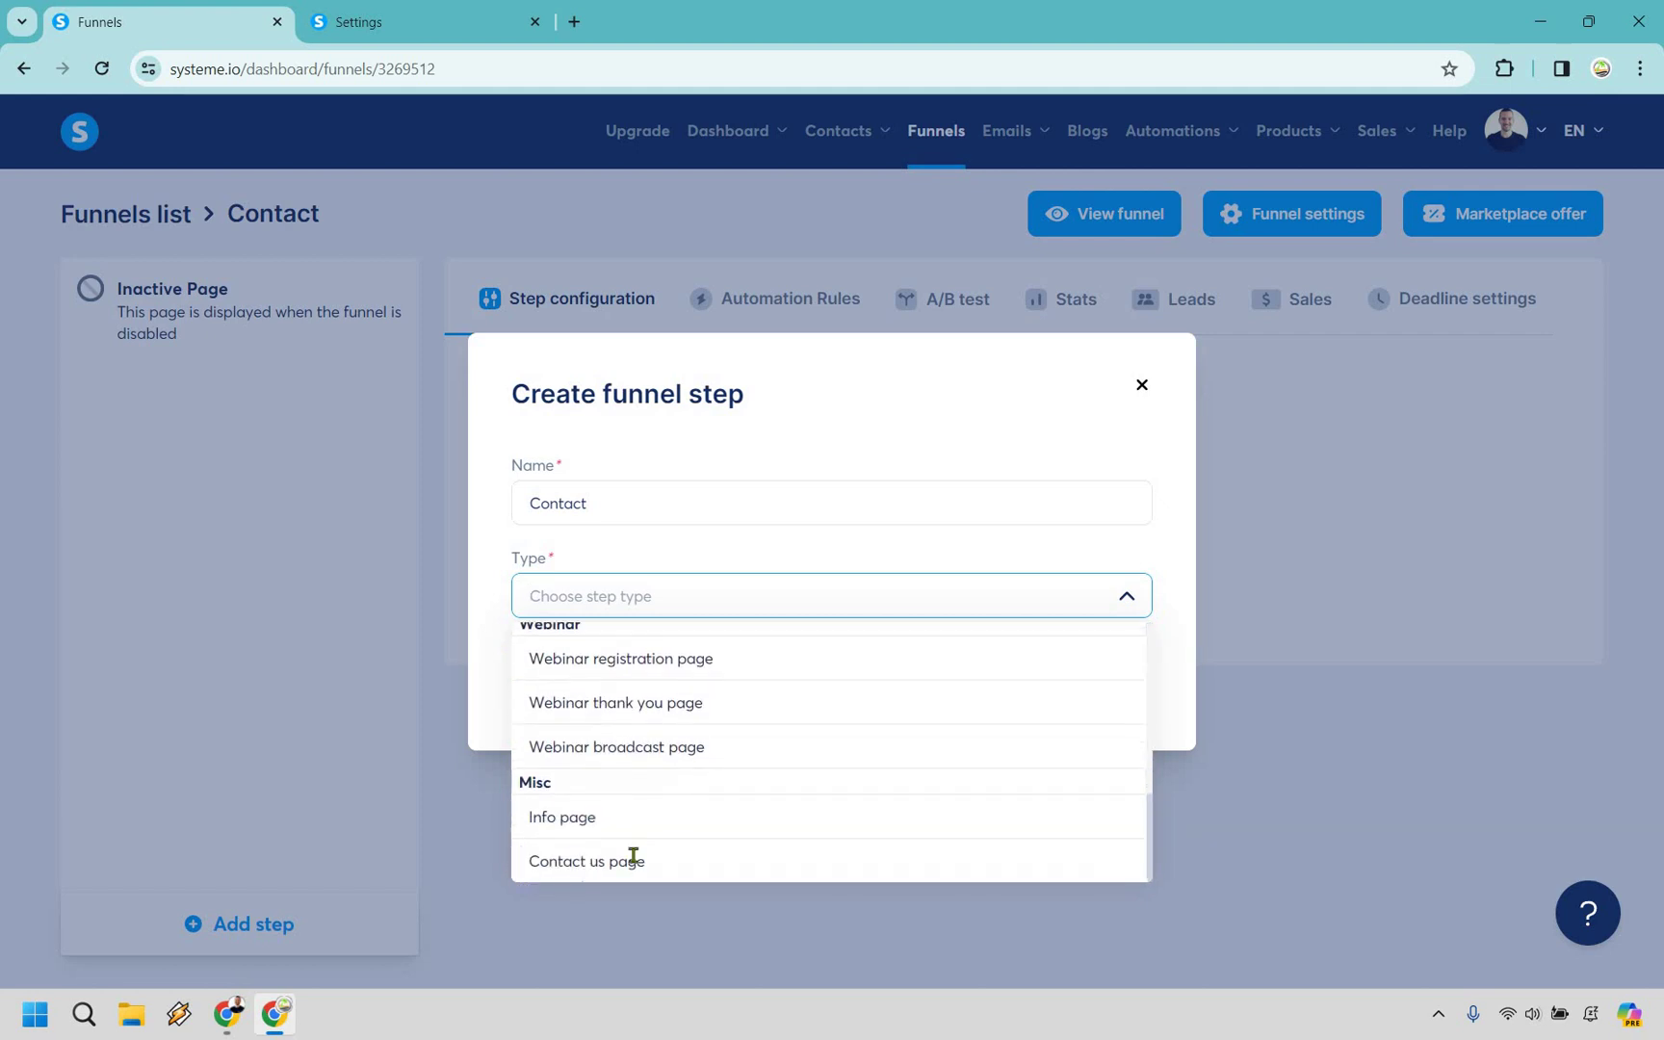
pyautogui.click(636, 862)
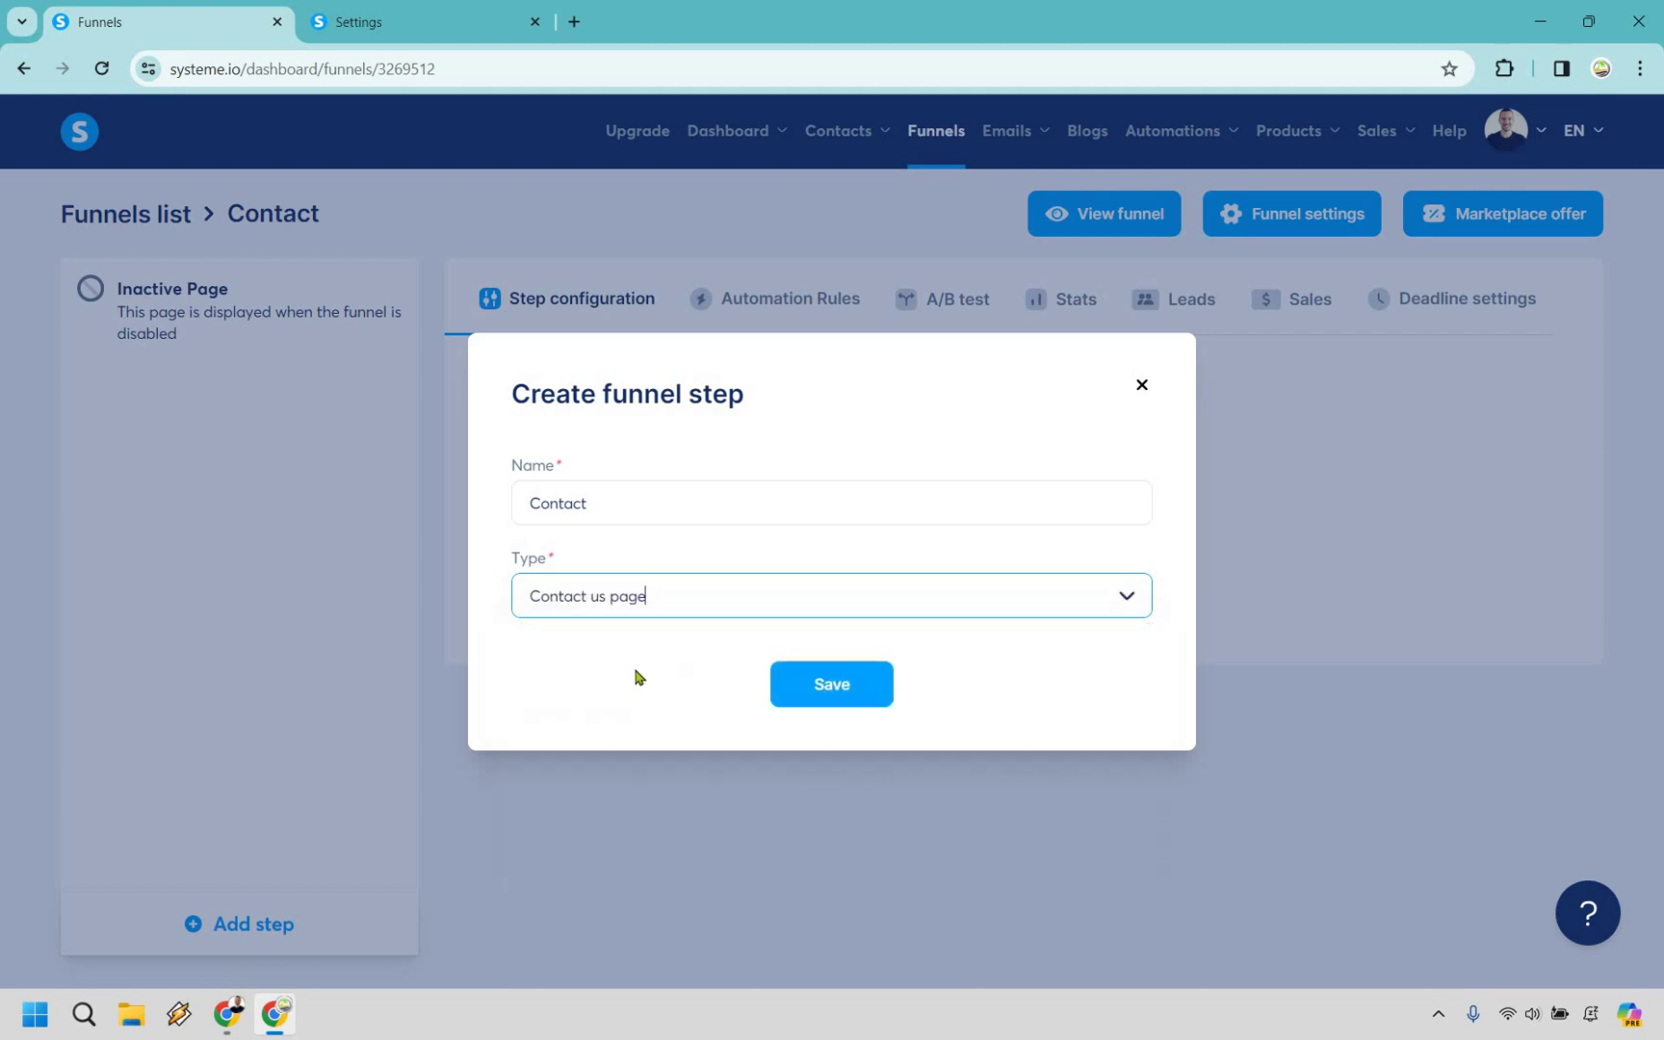
pyautogui.click(831, 684)
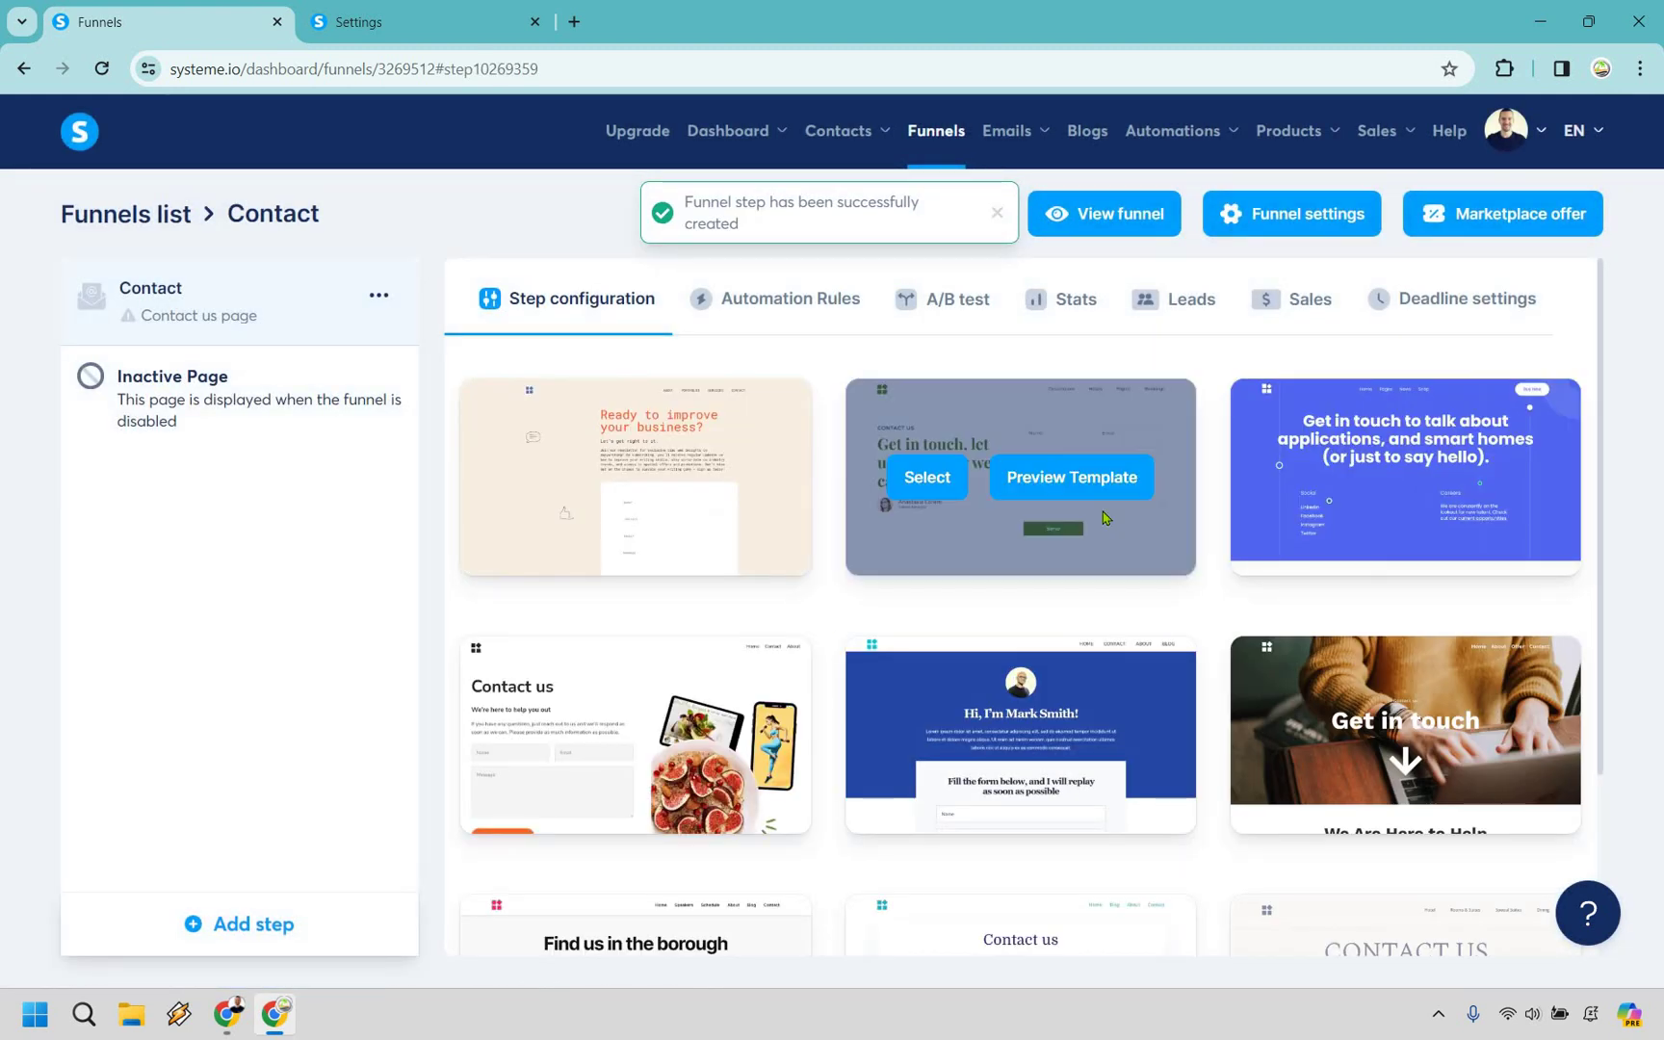
pyautogui.scroll(-2, 1103, 501)
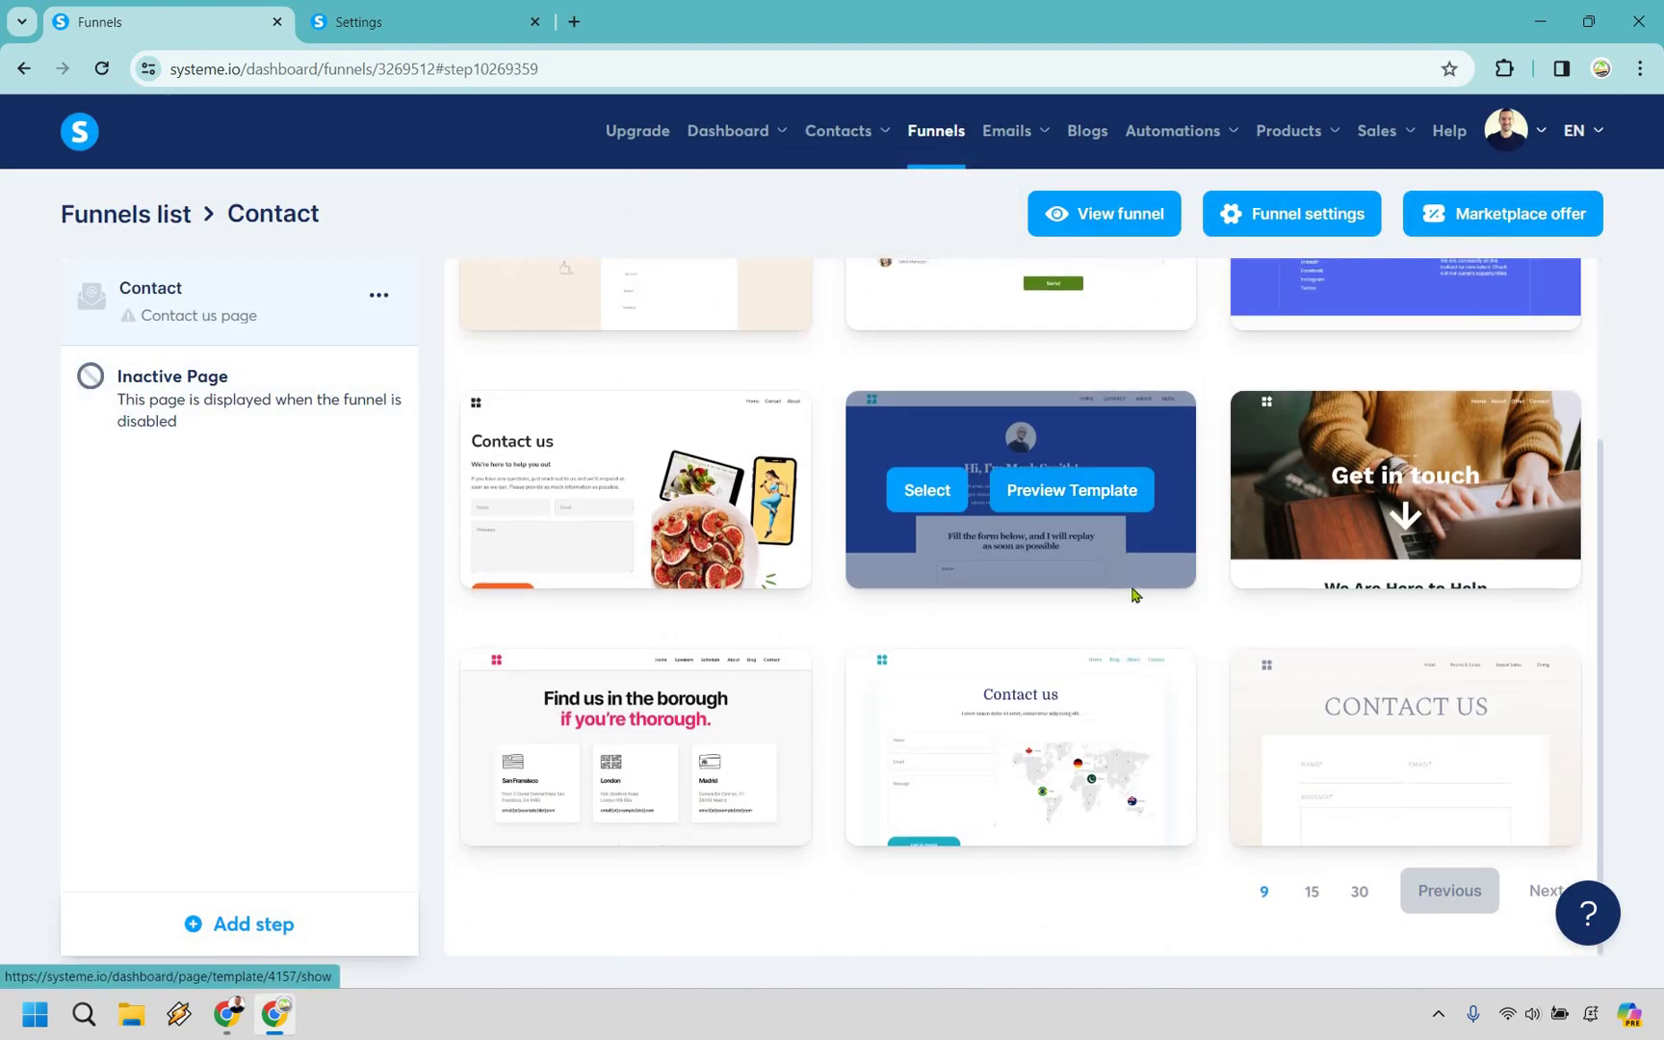
pyautogui.scroll(2, 1118, 546)
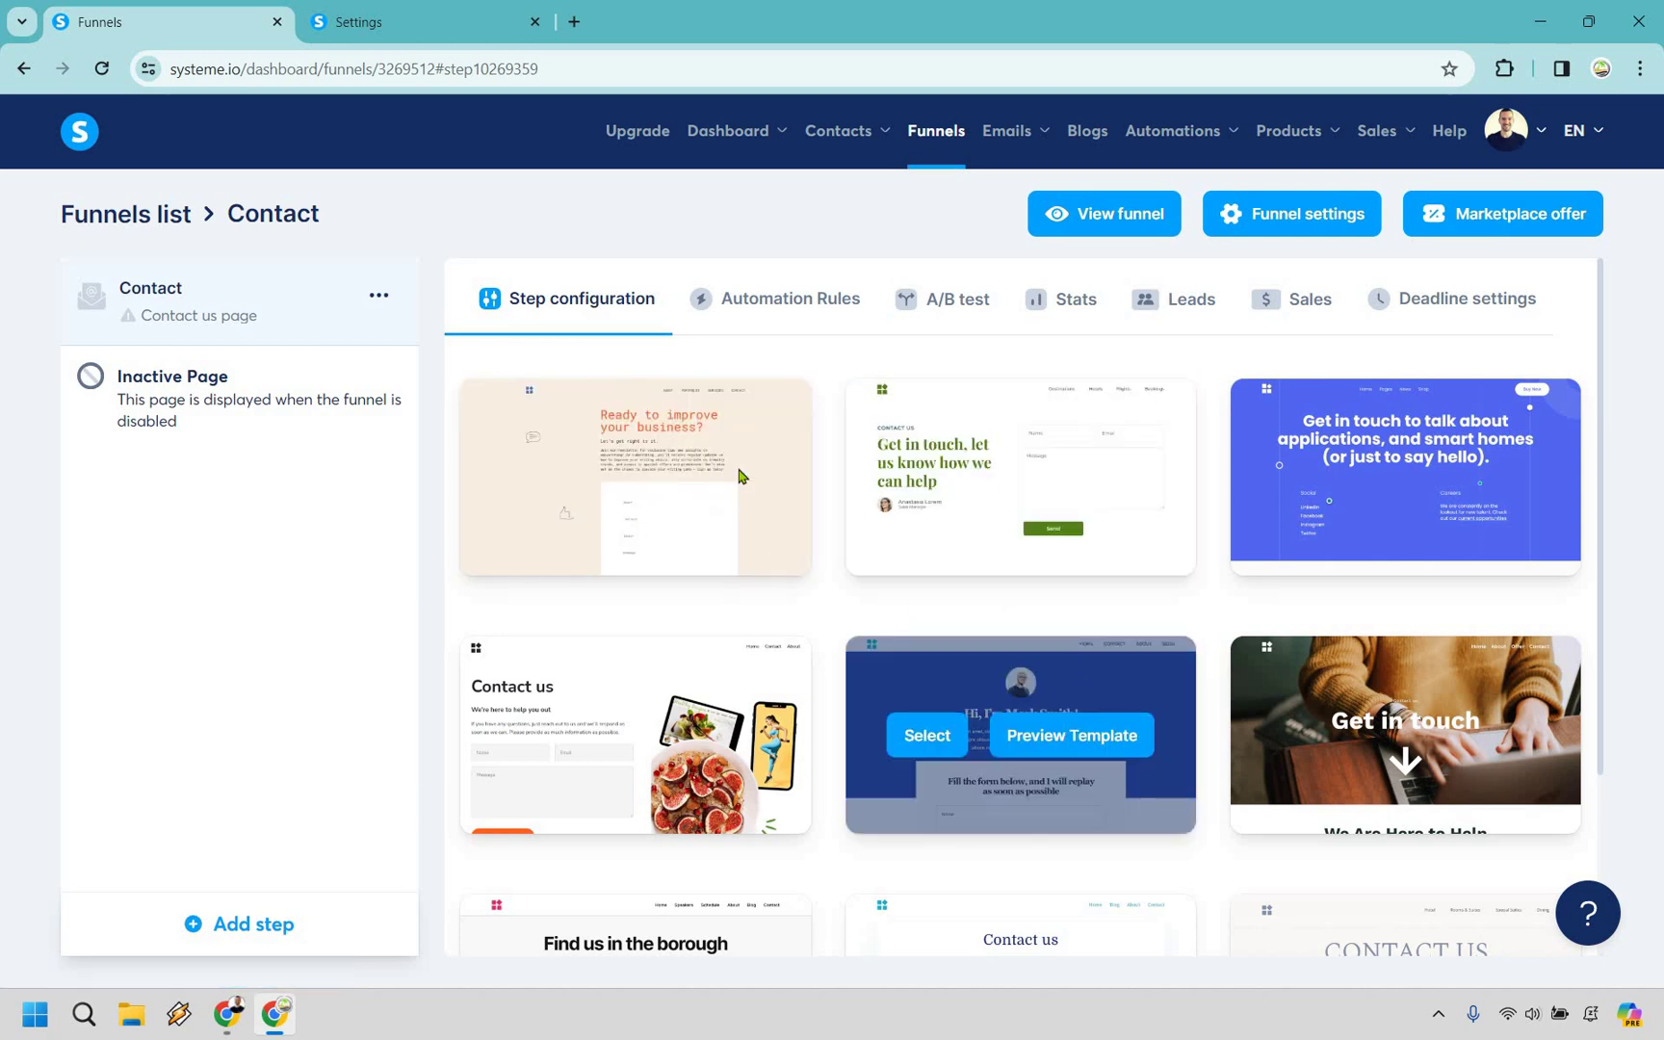
pyautogui.moveTo(635, 477)
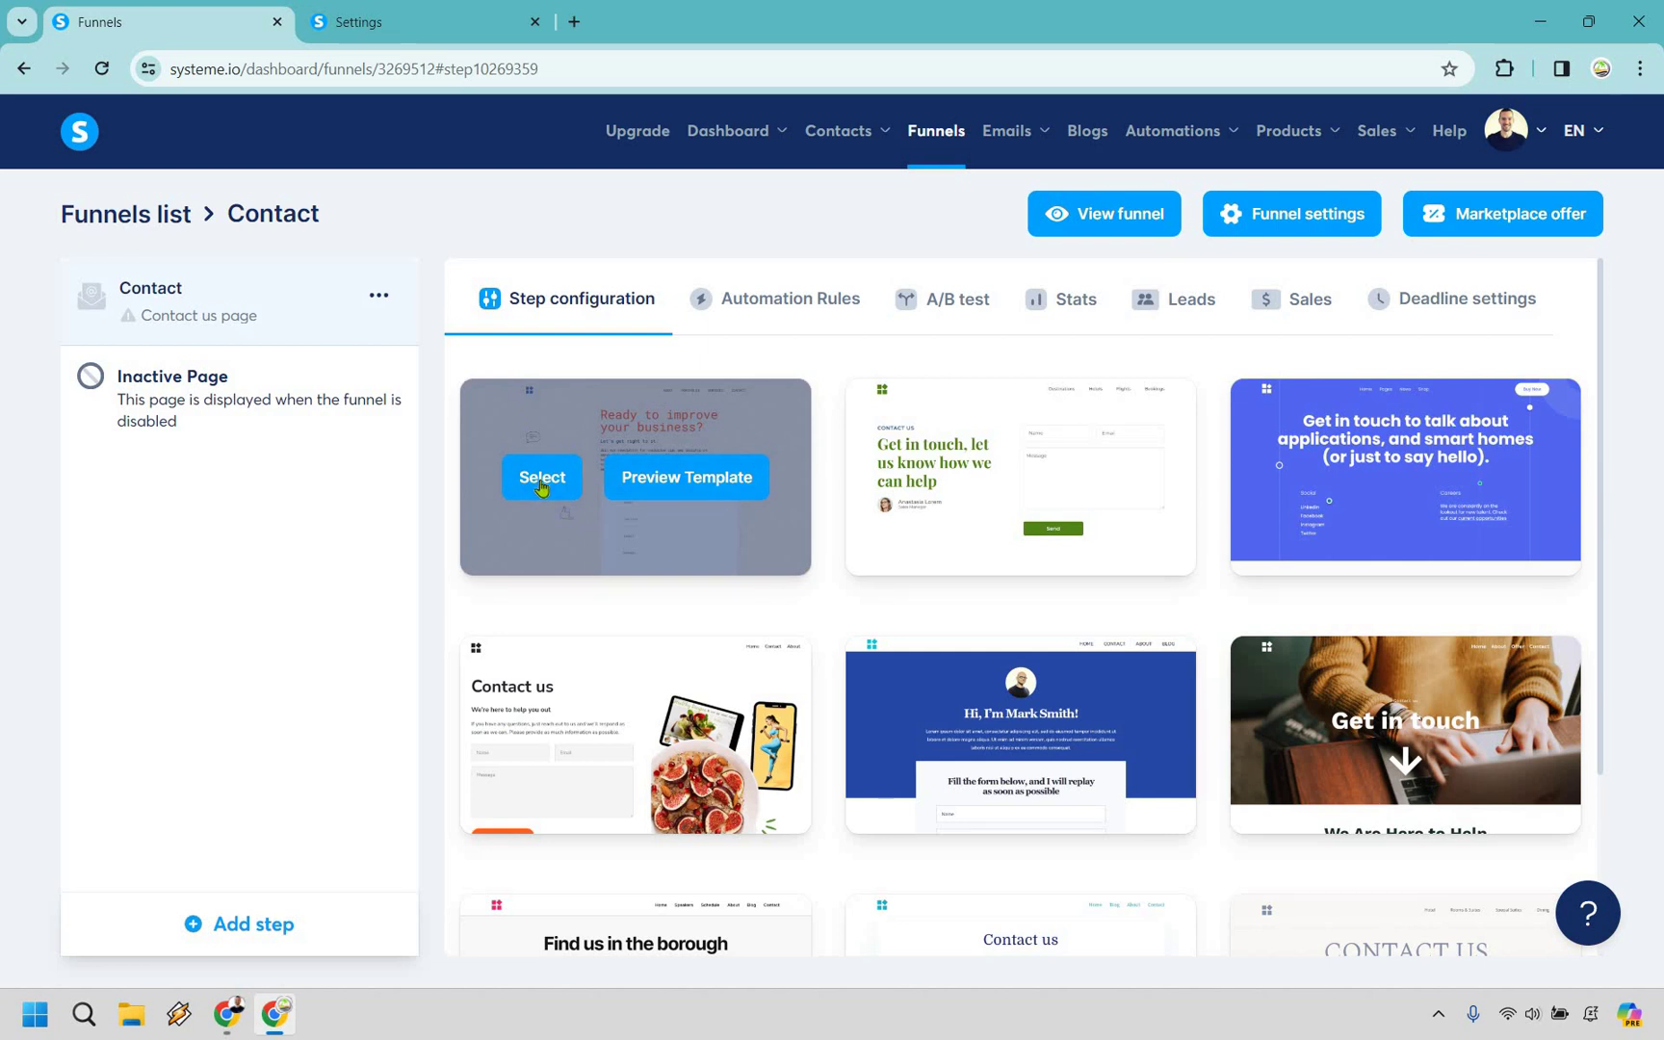
# - Select the top-left 'Ready to improve your business?' template for the Contact step
pyautogui.click(543, 477)
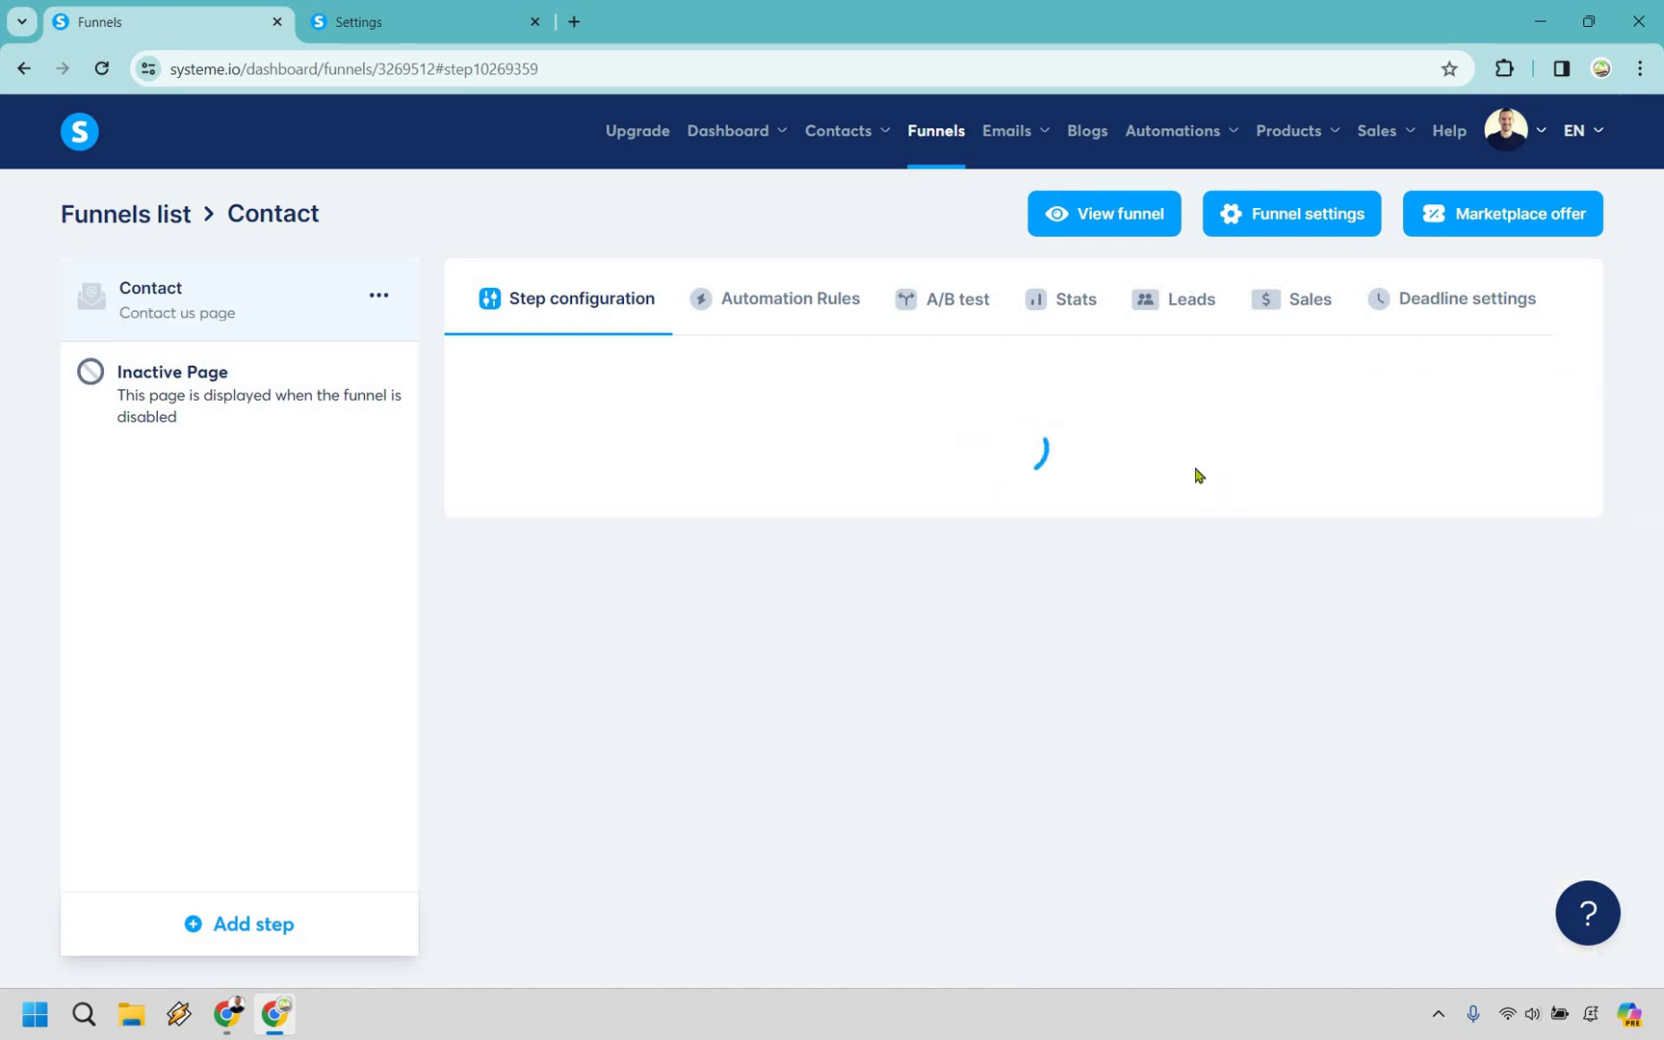
# - Swap the old contact form for a new Contact us element and delete the thumbs-up image
pyautogui.click(1434, 465)
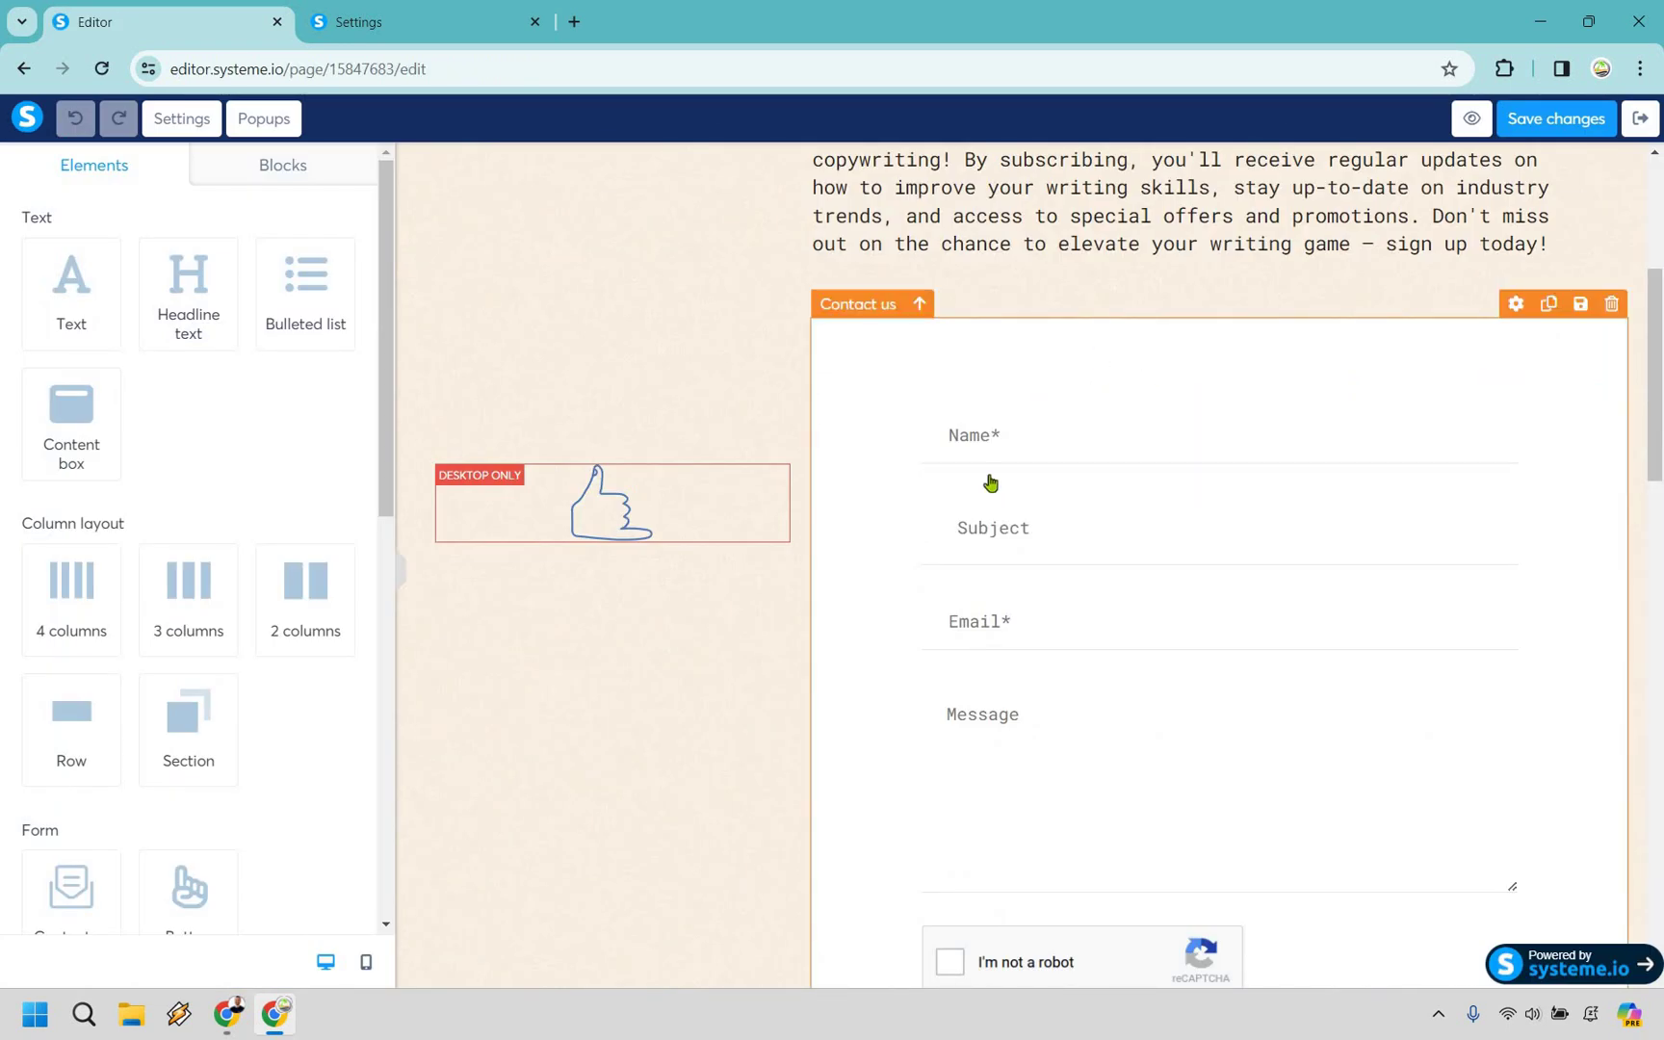
pyautogui.scroll(2, 1170, 474)
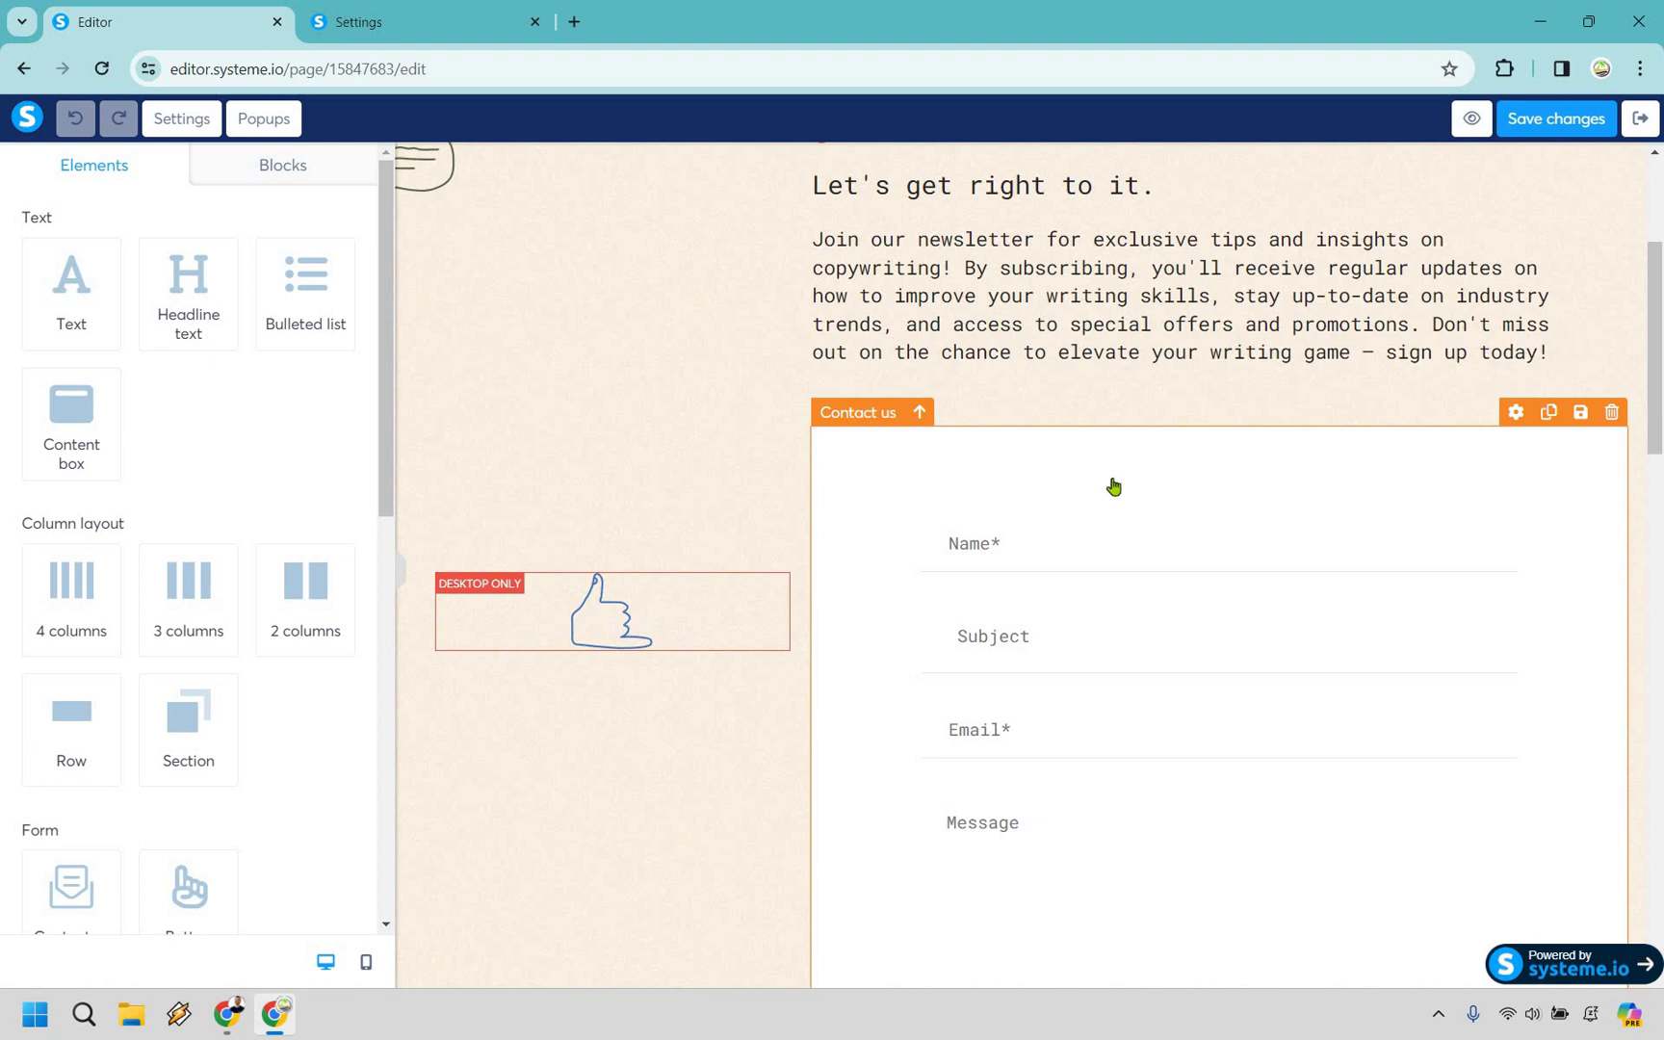
pyautogui.scroll(-3, 1170, 521)
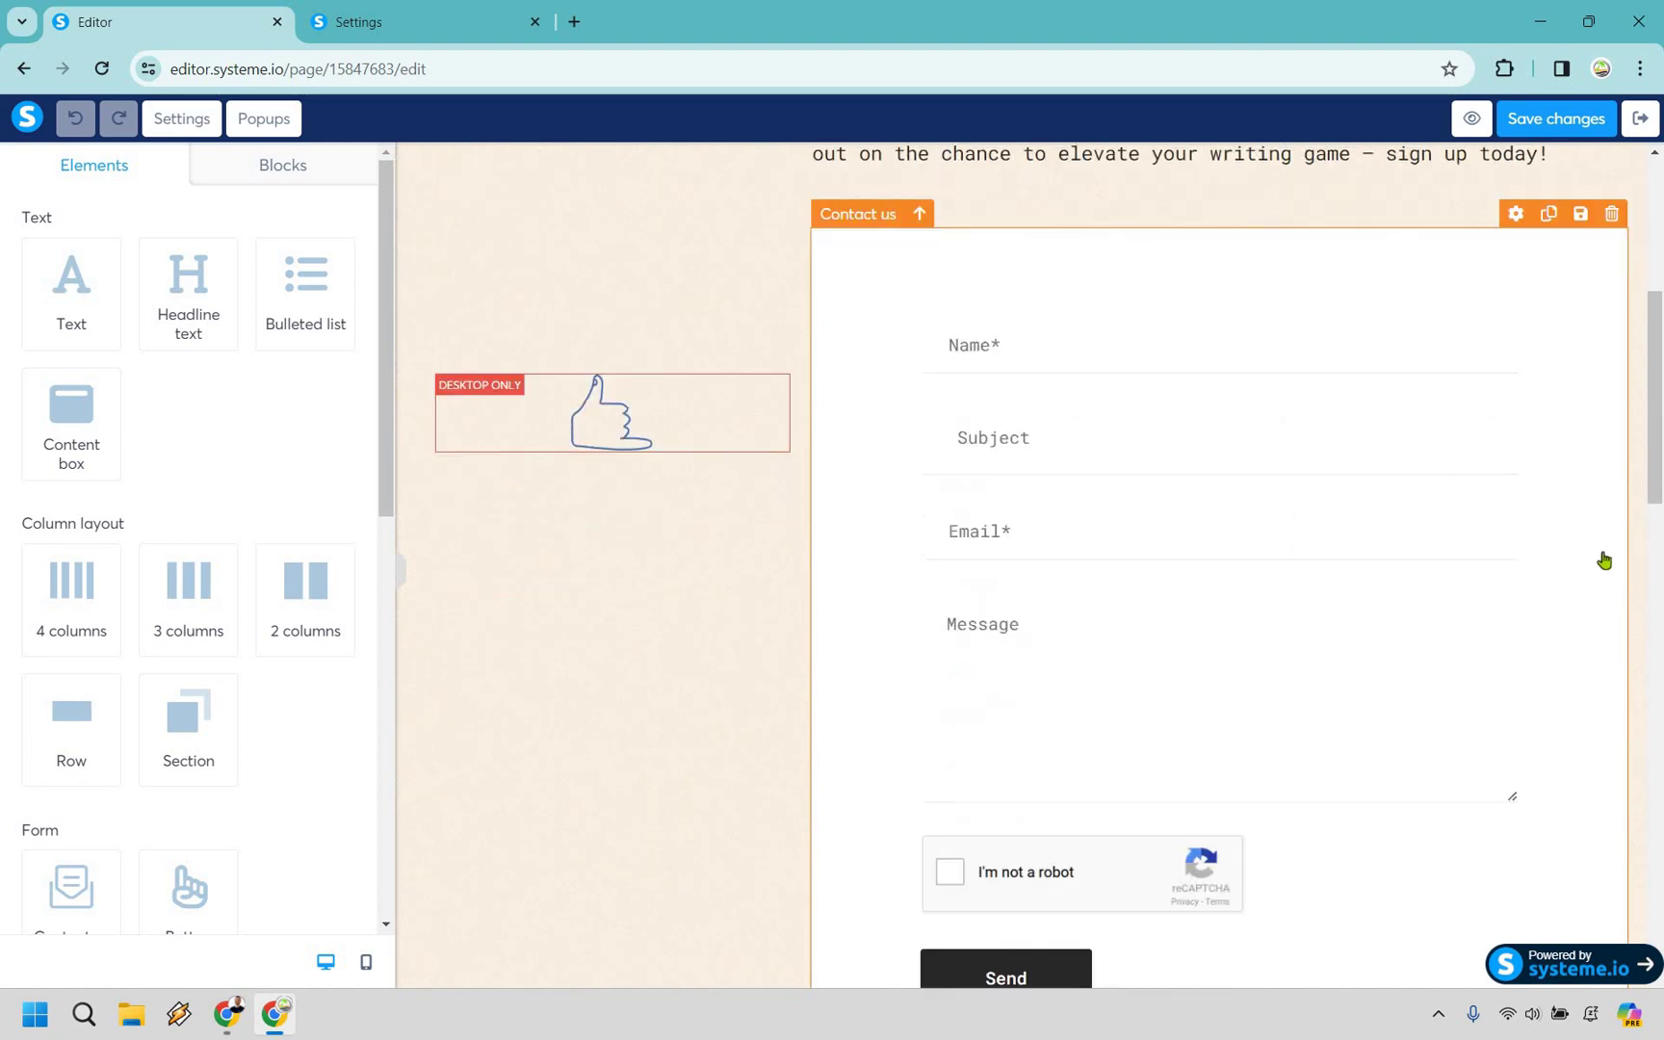
pyautogui.scroll(2, 1611, 546)
pyautogui.scroll(3, 1612, 546)
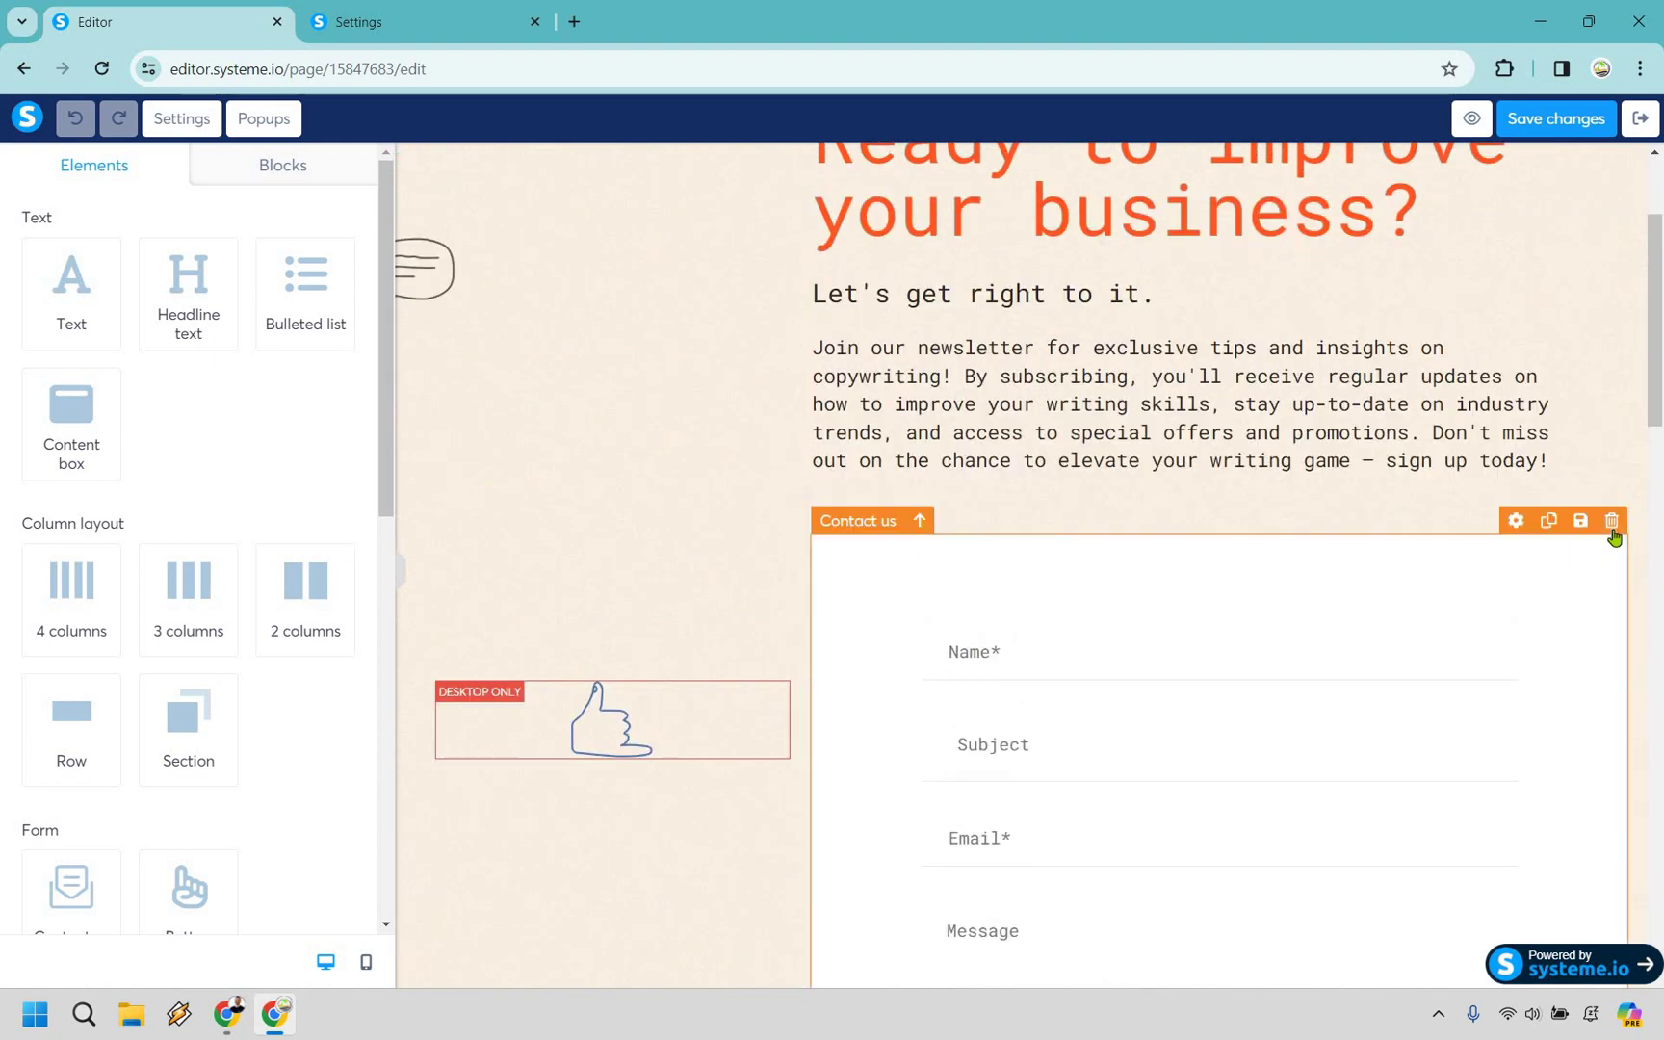
pyautogui.press('Delete')
pyautogui.click(925, 206)
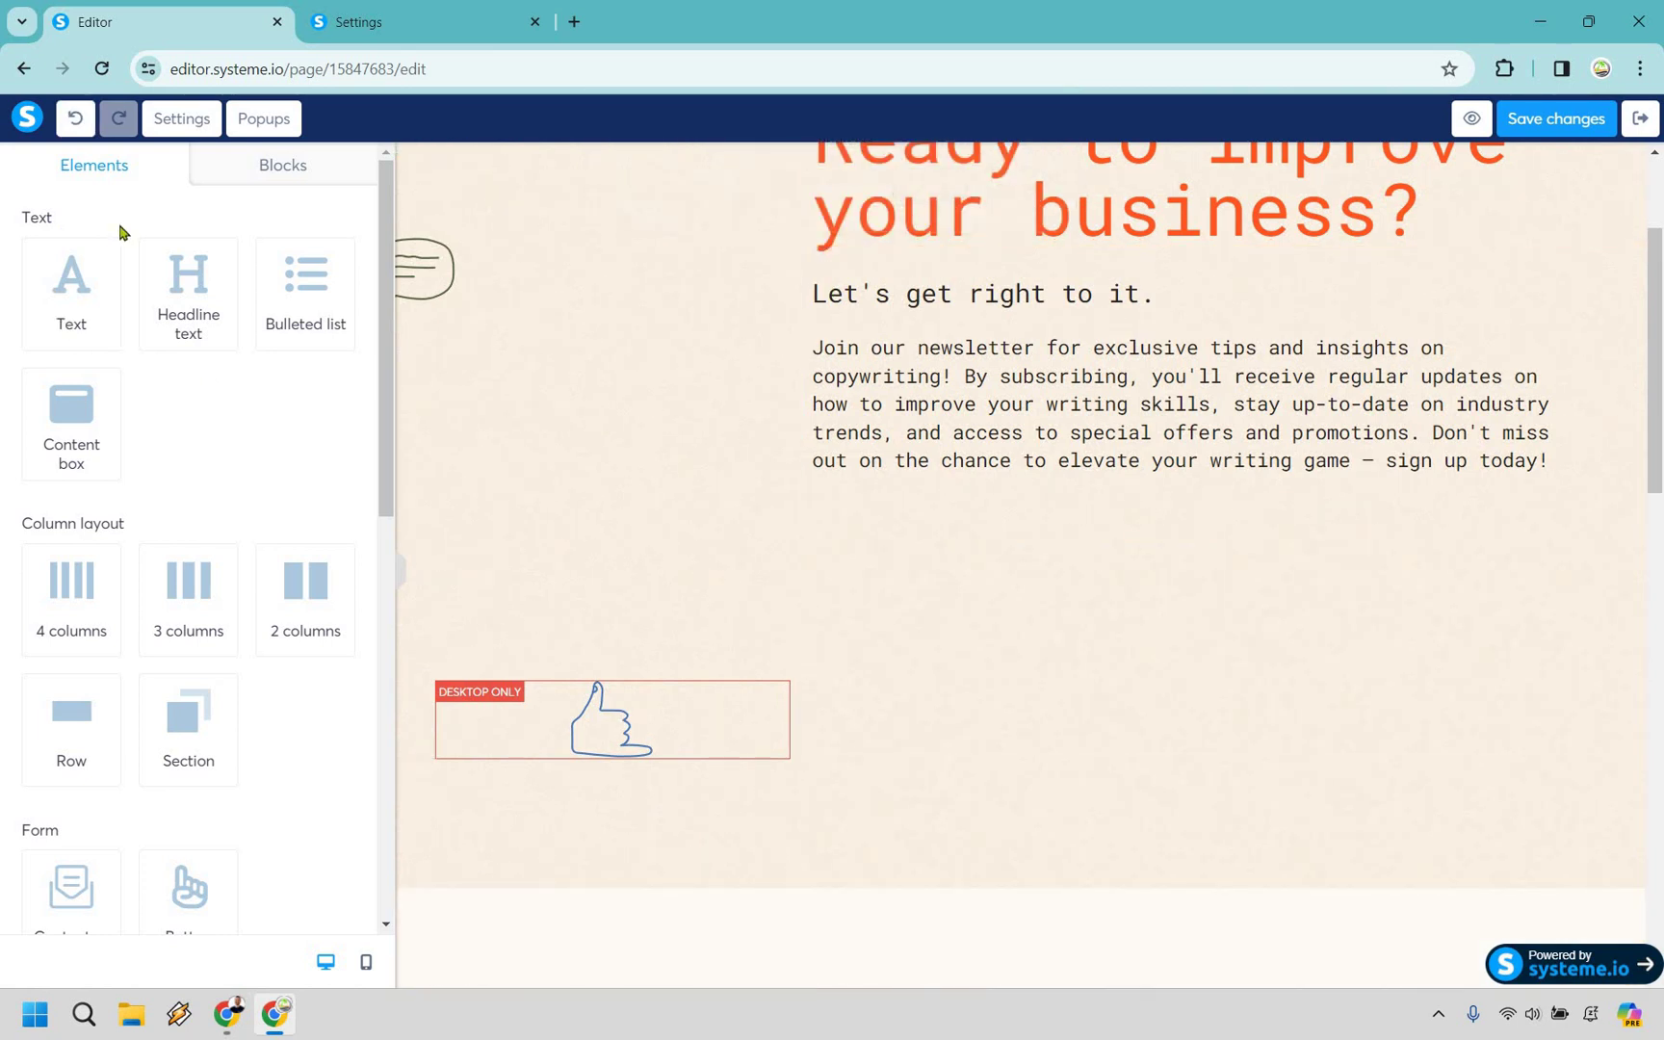
pyautogui.scroll(-2, 208, 578)
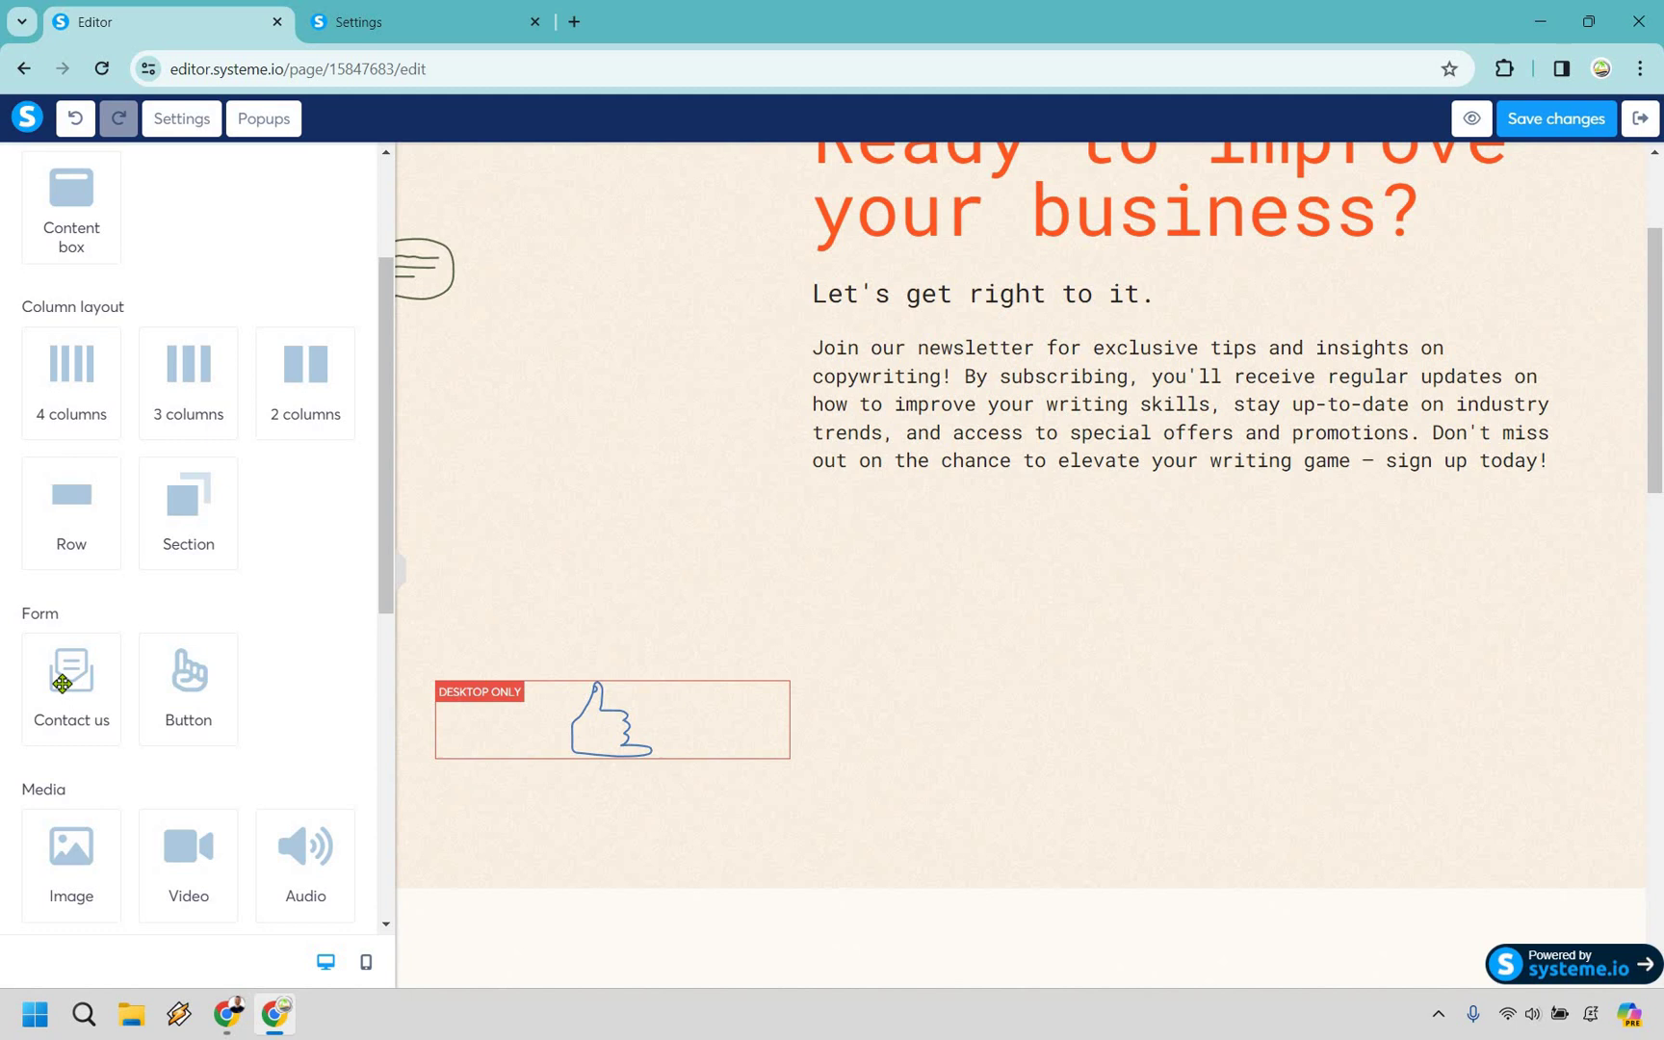
pyautogui.moveTo(939, 614); pyautogui.dragTo(1313, 604)
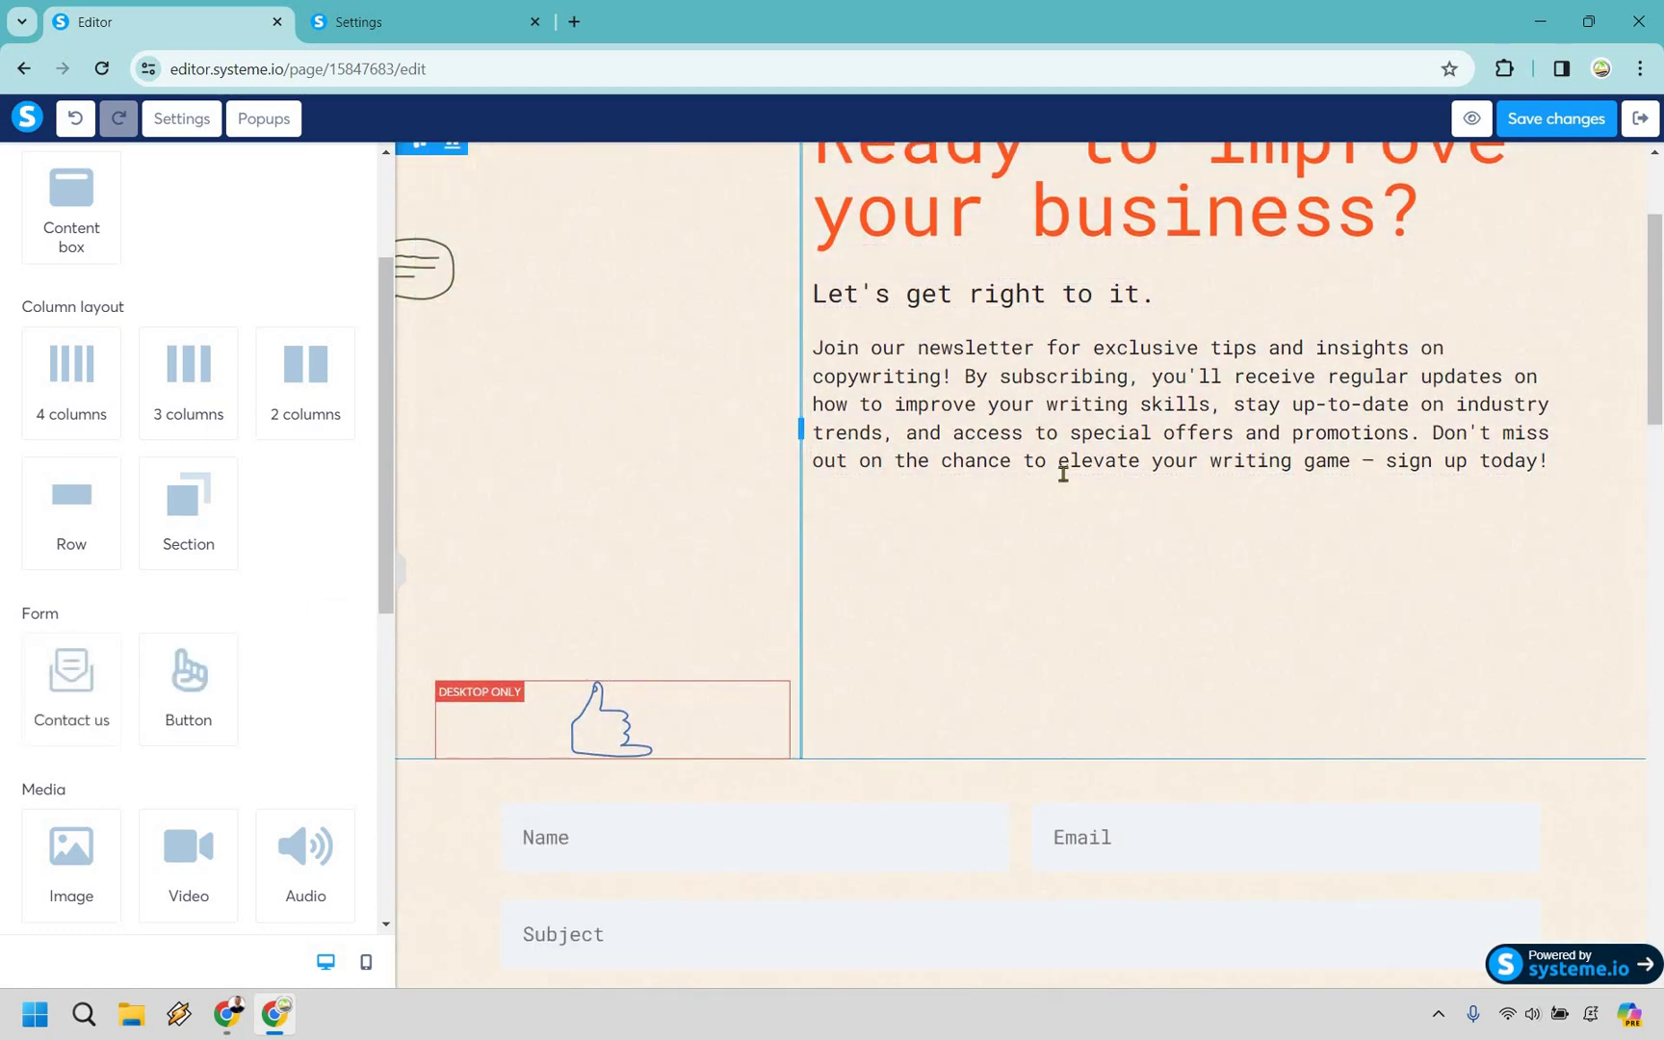
pyautogui.scroll(-3, 1067, 546)
pyautogui.scroll(3, 767, 572)
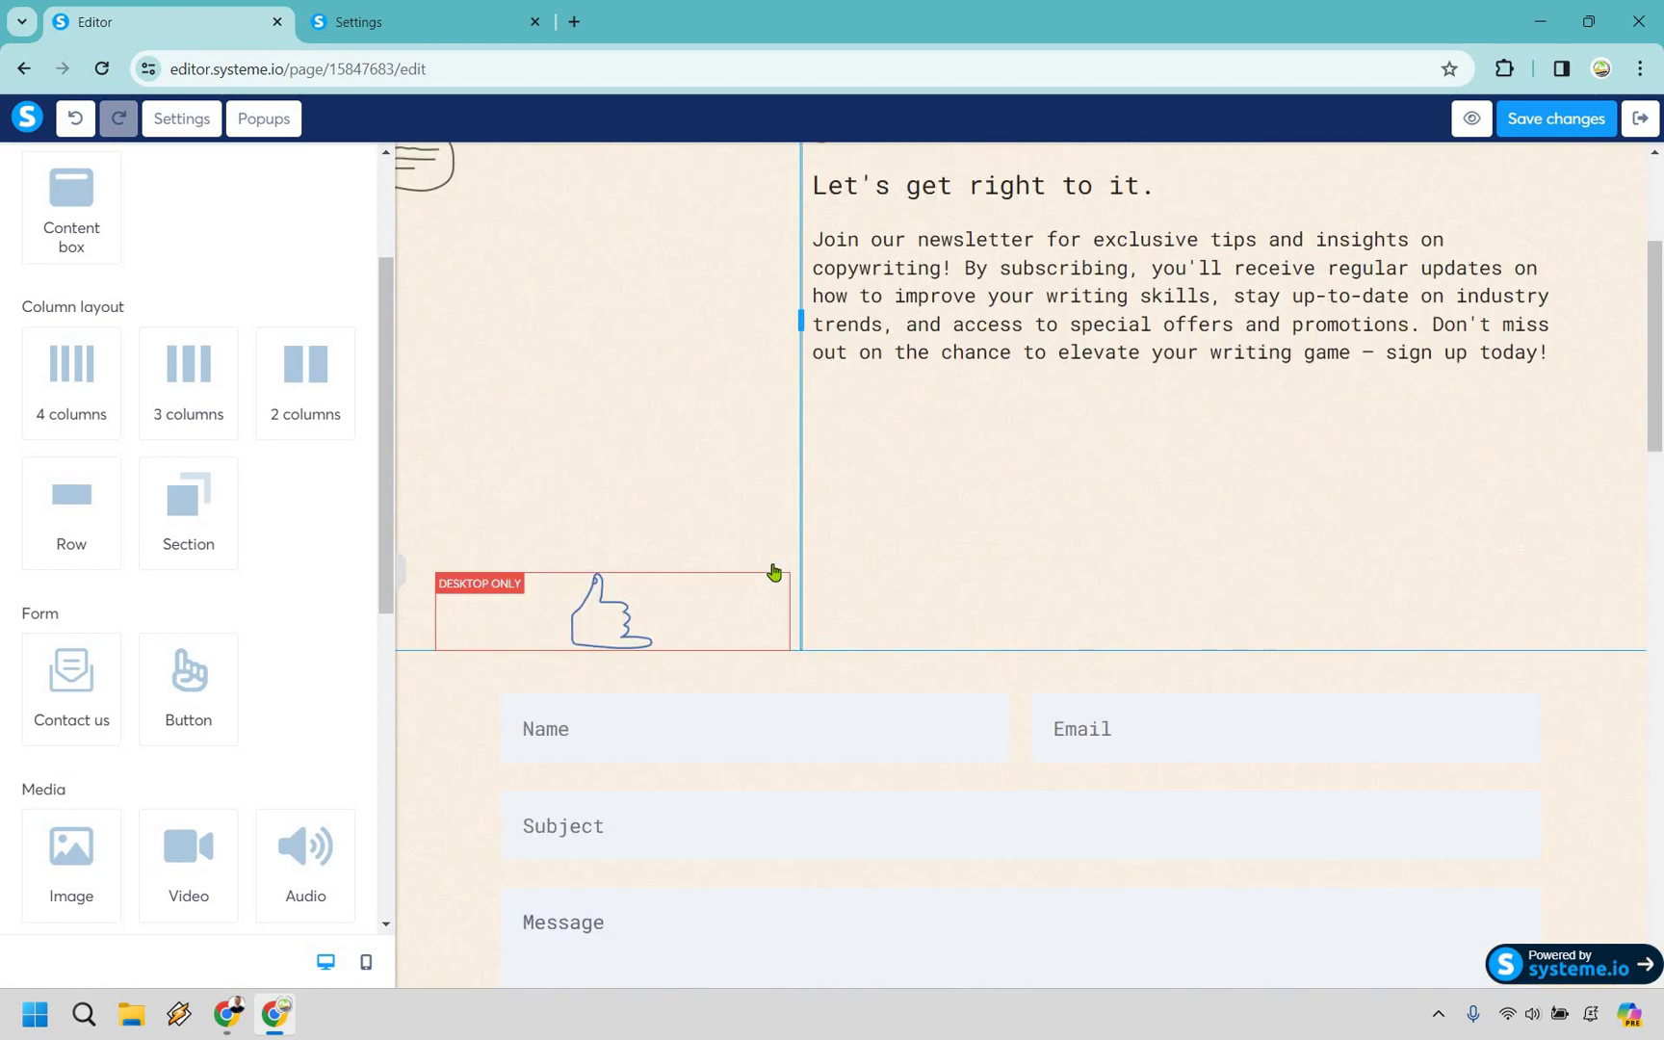
pyautogui.click(767, 572)
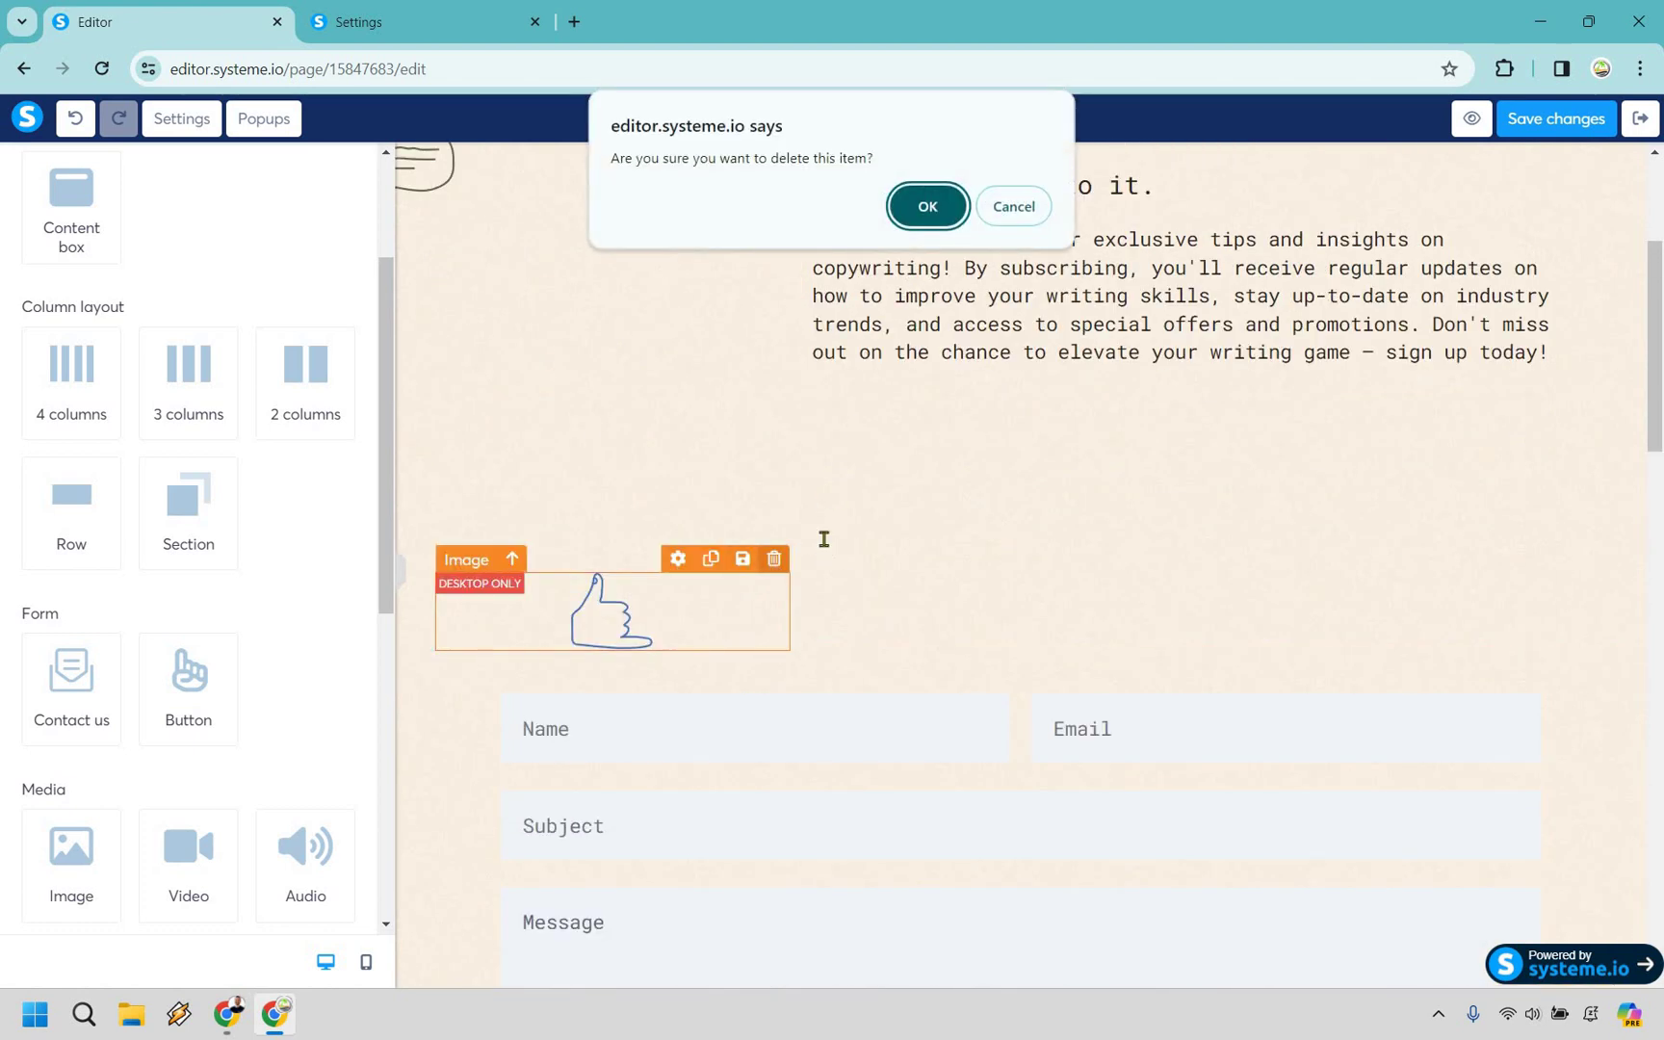
pyautogui.press('Return')
# - Change the Name field's placeholder to 'First And Last Name'
pyautogui.click(772, 521)
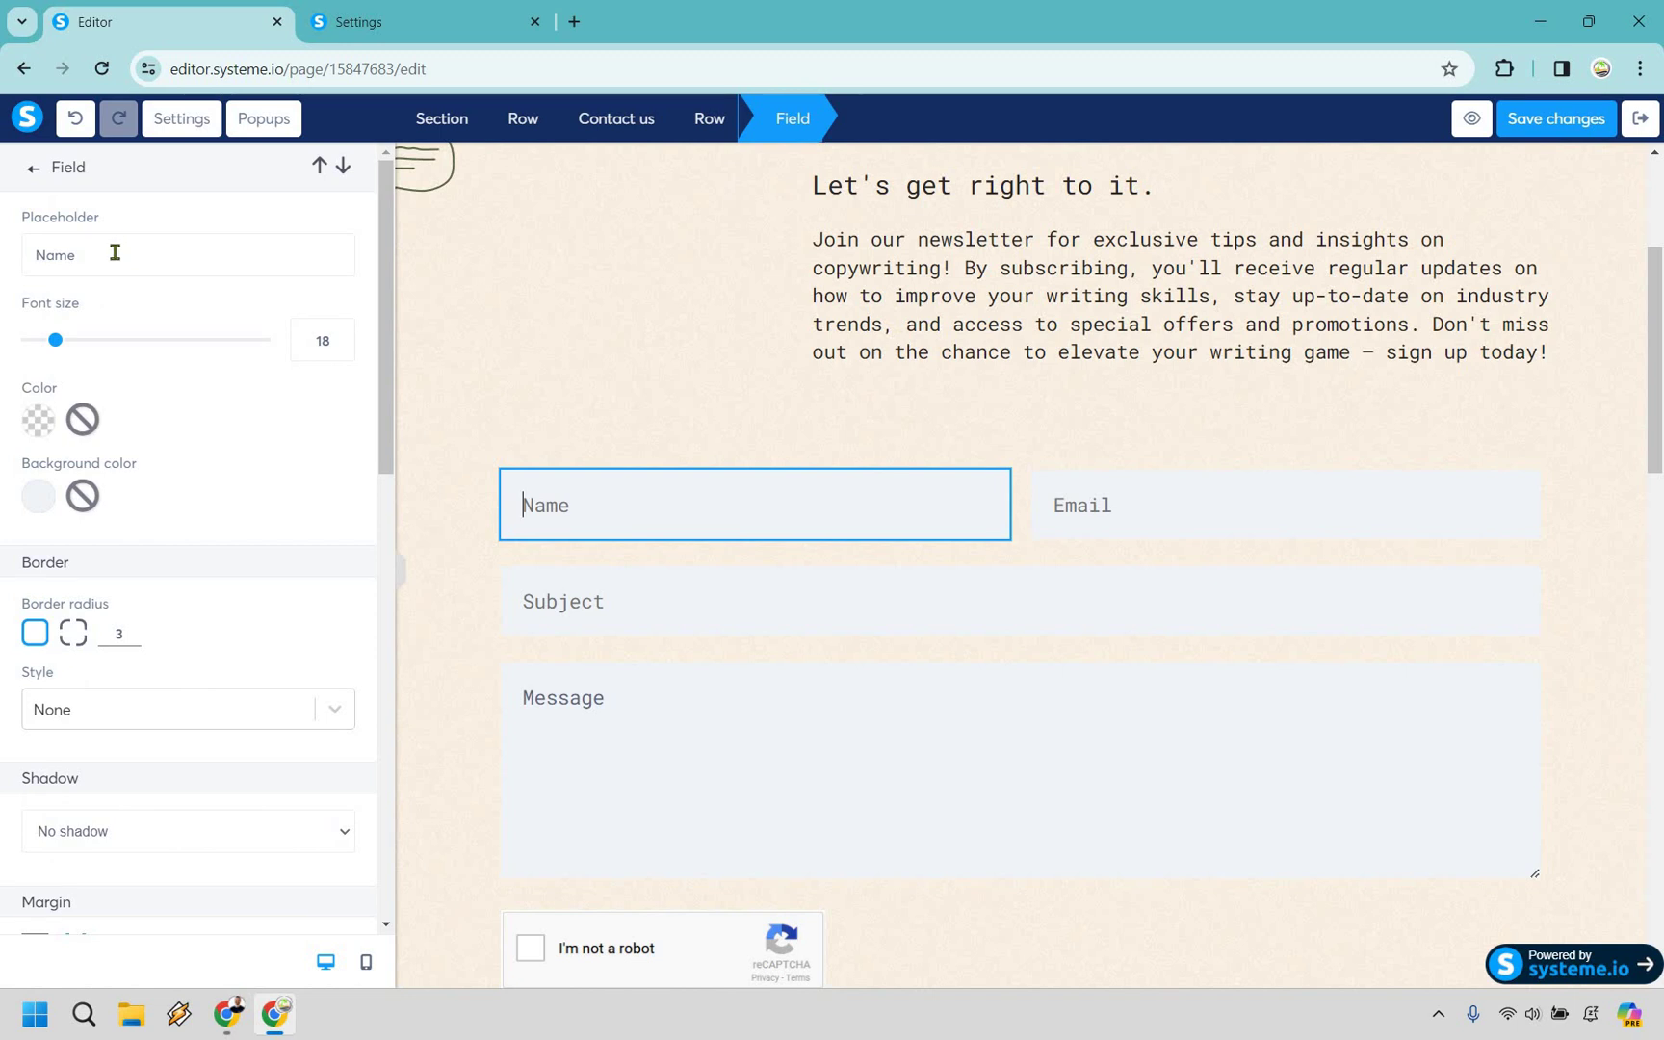
pyautogui.press('BackSpace')
pyautogui.press('BackSpace')
pyautogui.press('BackSpace')
pyautogui.write('First And')
pyautogui.write(' Last Name')
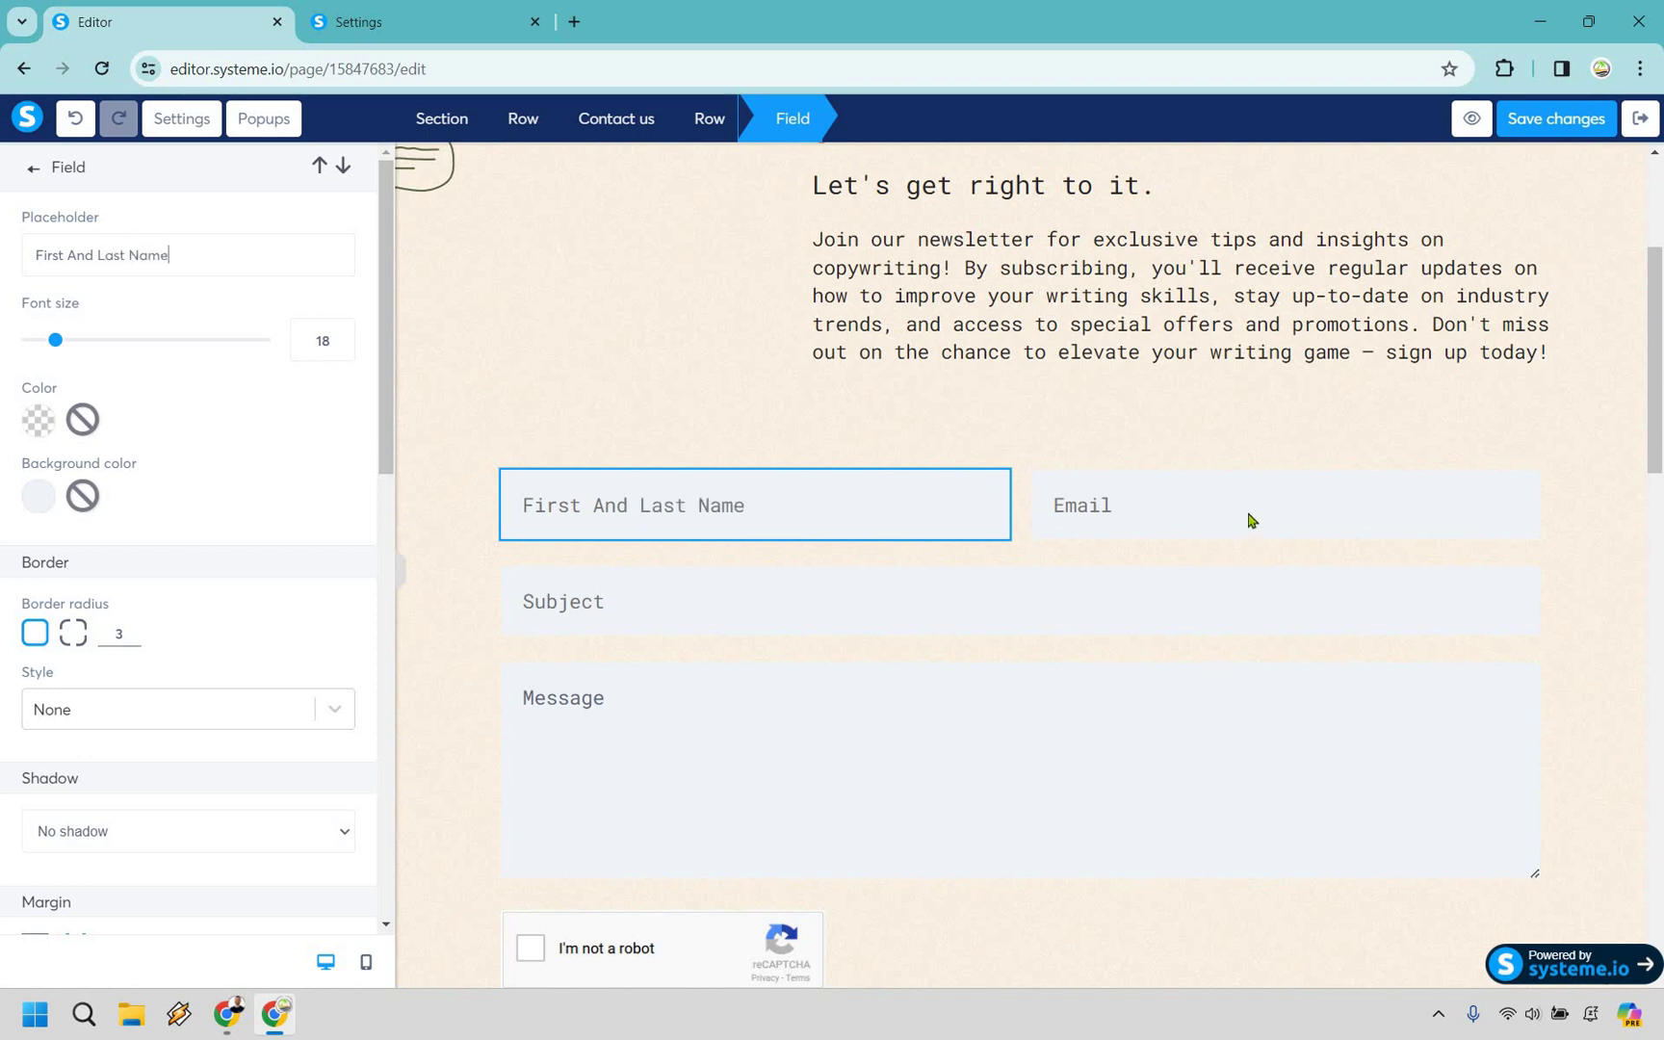
pyautogui.click(1219, 507)
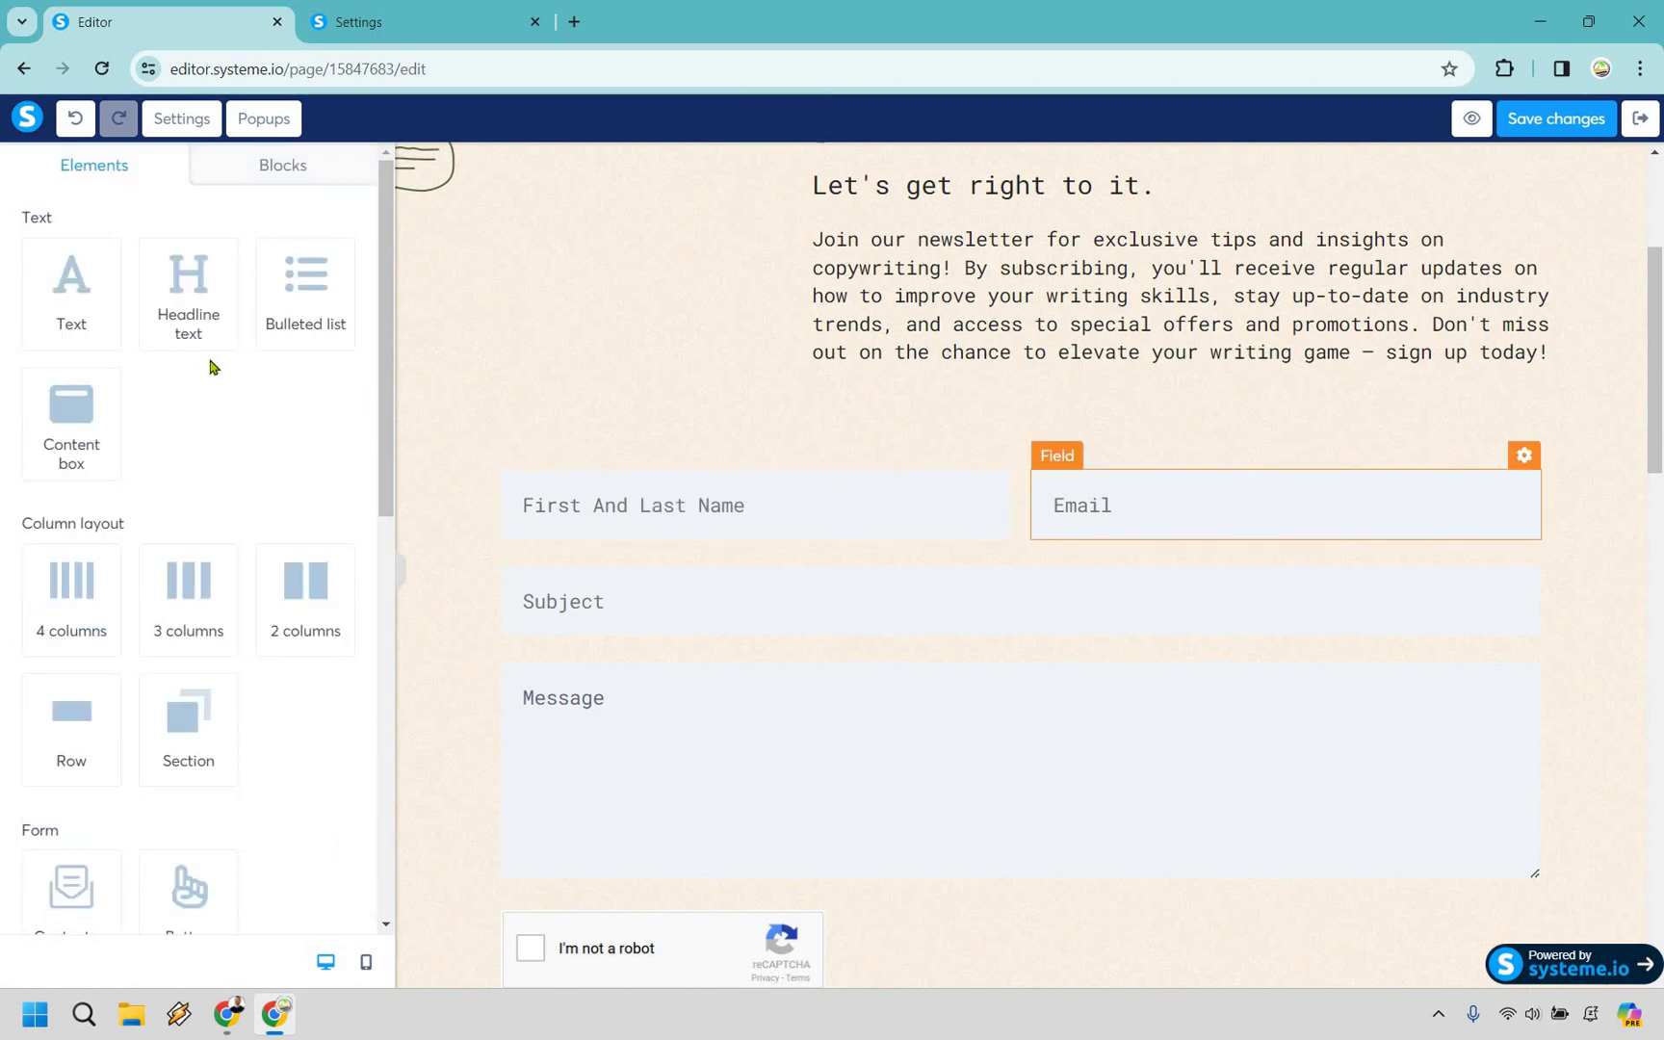
# - Inspect the Email field and Submit button settings, then deselect them
pyautogui.click(1219, 507)
pyautogui.scroll(-2, 268, 345)
pyautogui.scroll(-1, 269, 344)
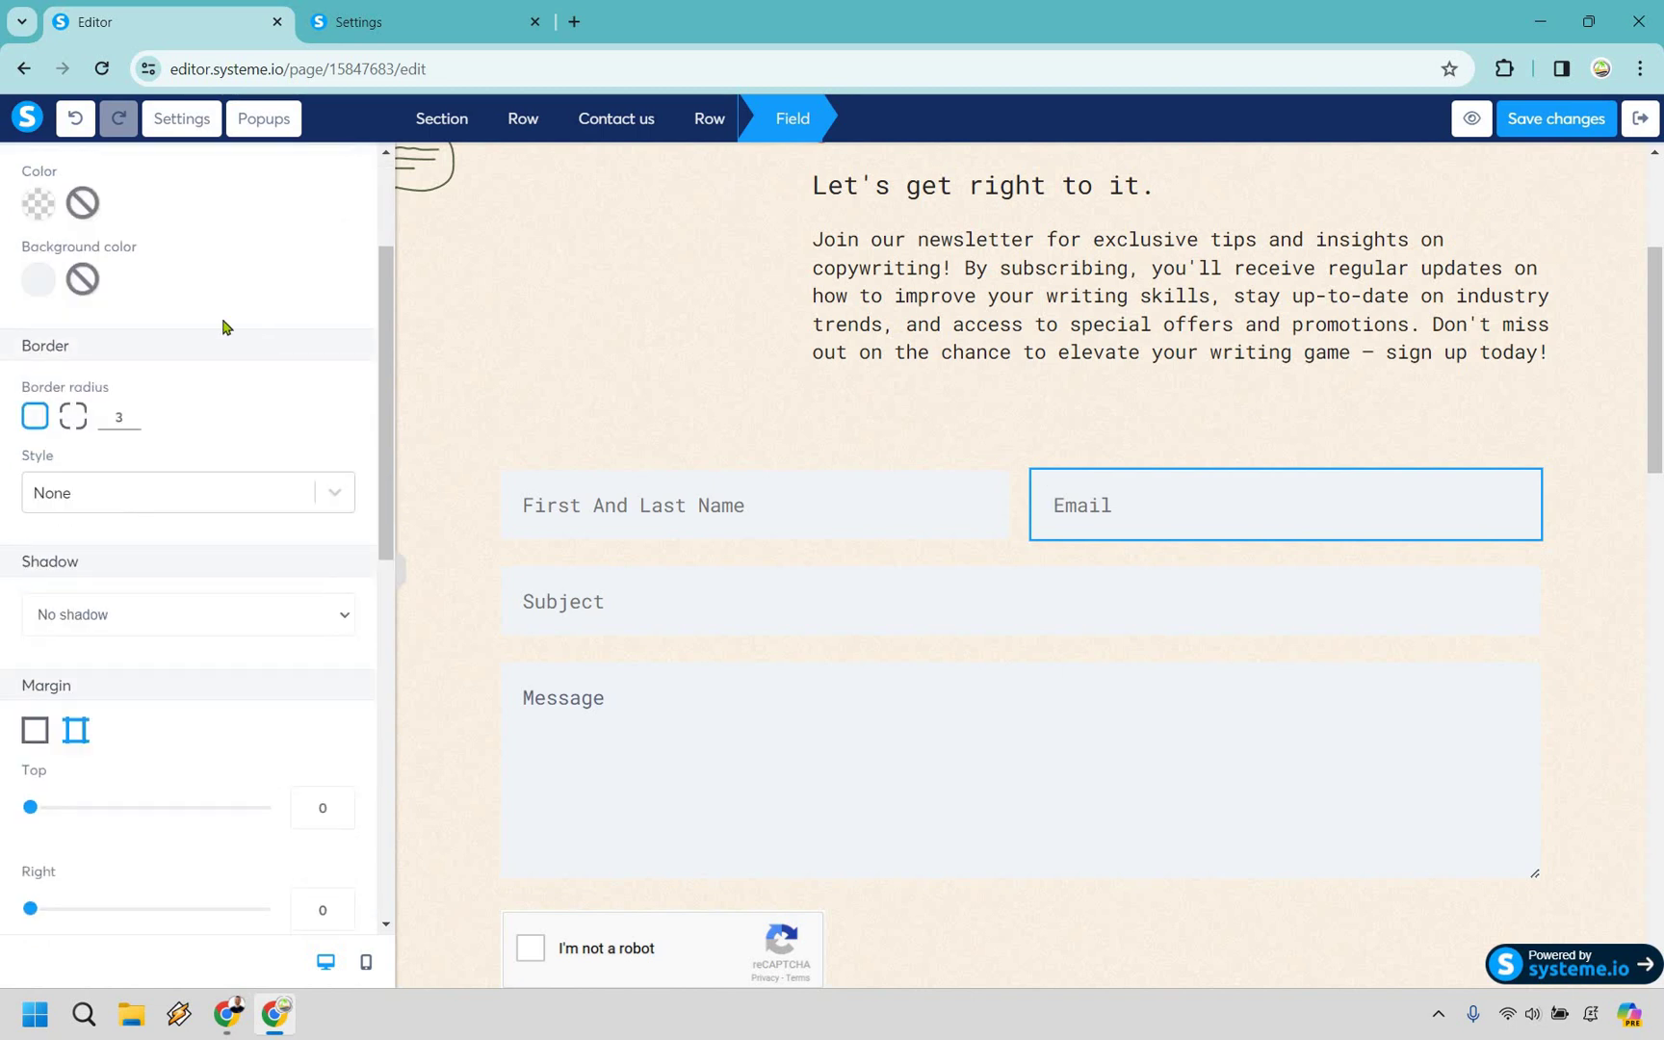
pyautogui.scroll(-1, 234, 331)
pyautogui.scroll(-1, 208, 339)
pyautogui.scroll(-2, 202, 342)
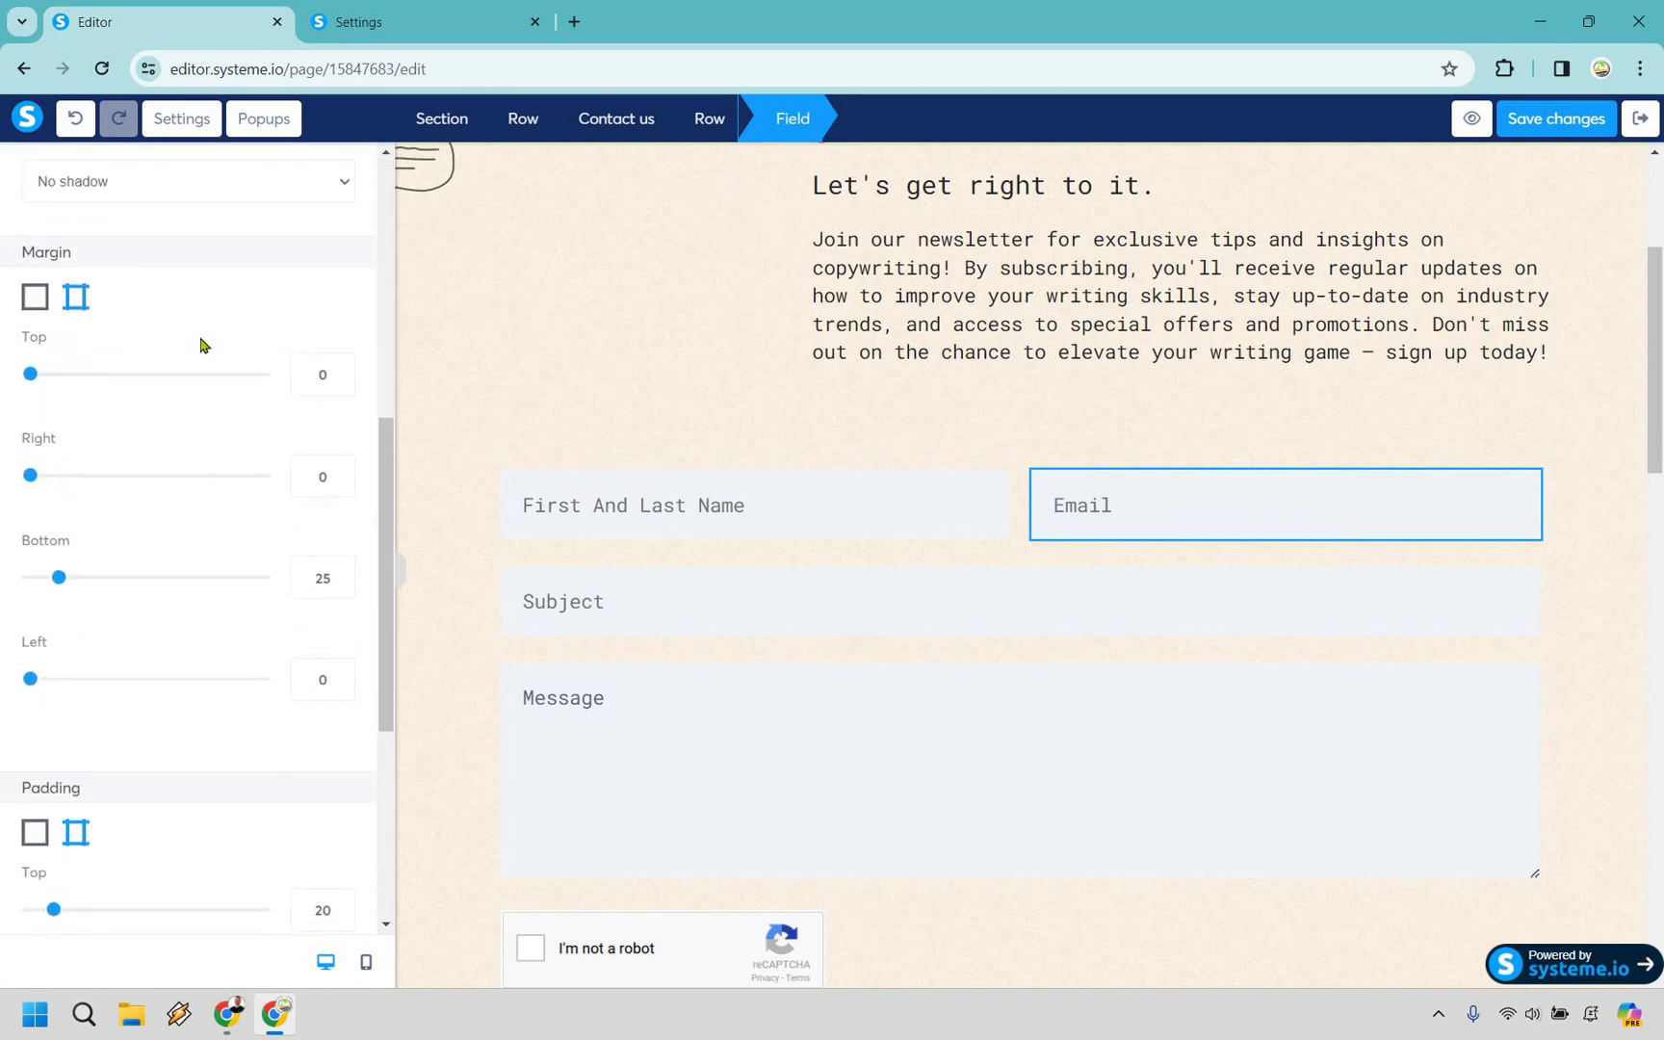
pyautogui.scroll(5, 203, 342)
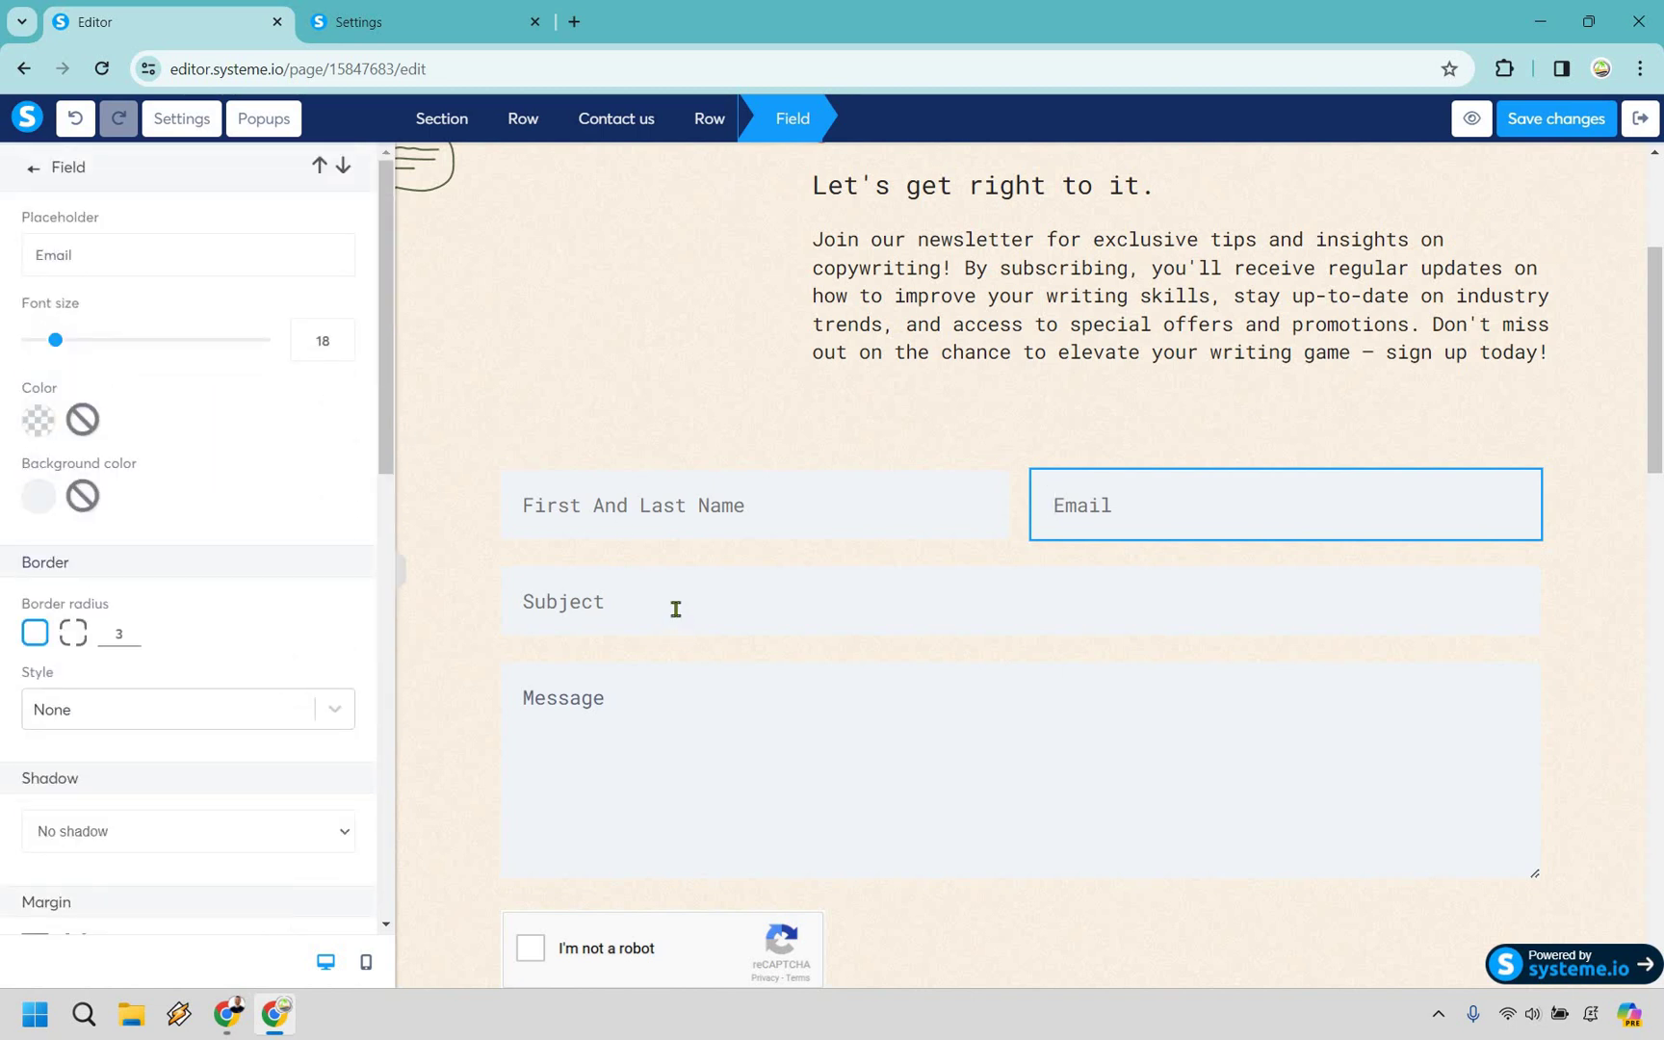
pyautogui.press('Escape')
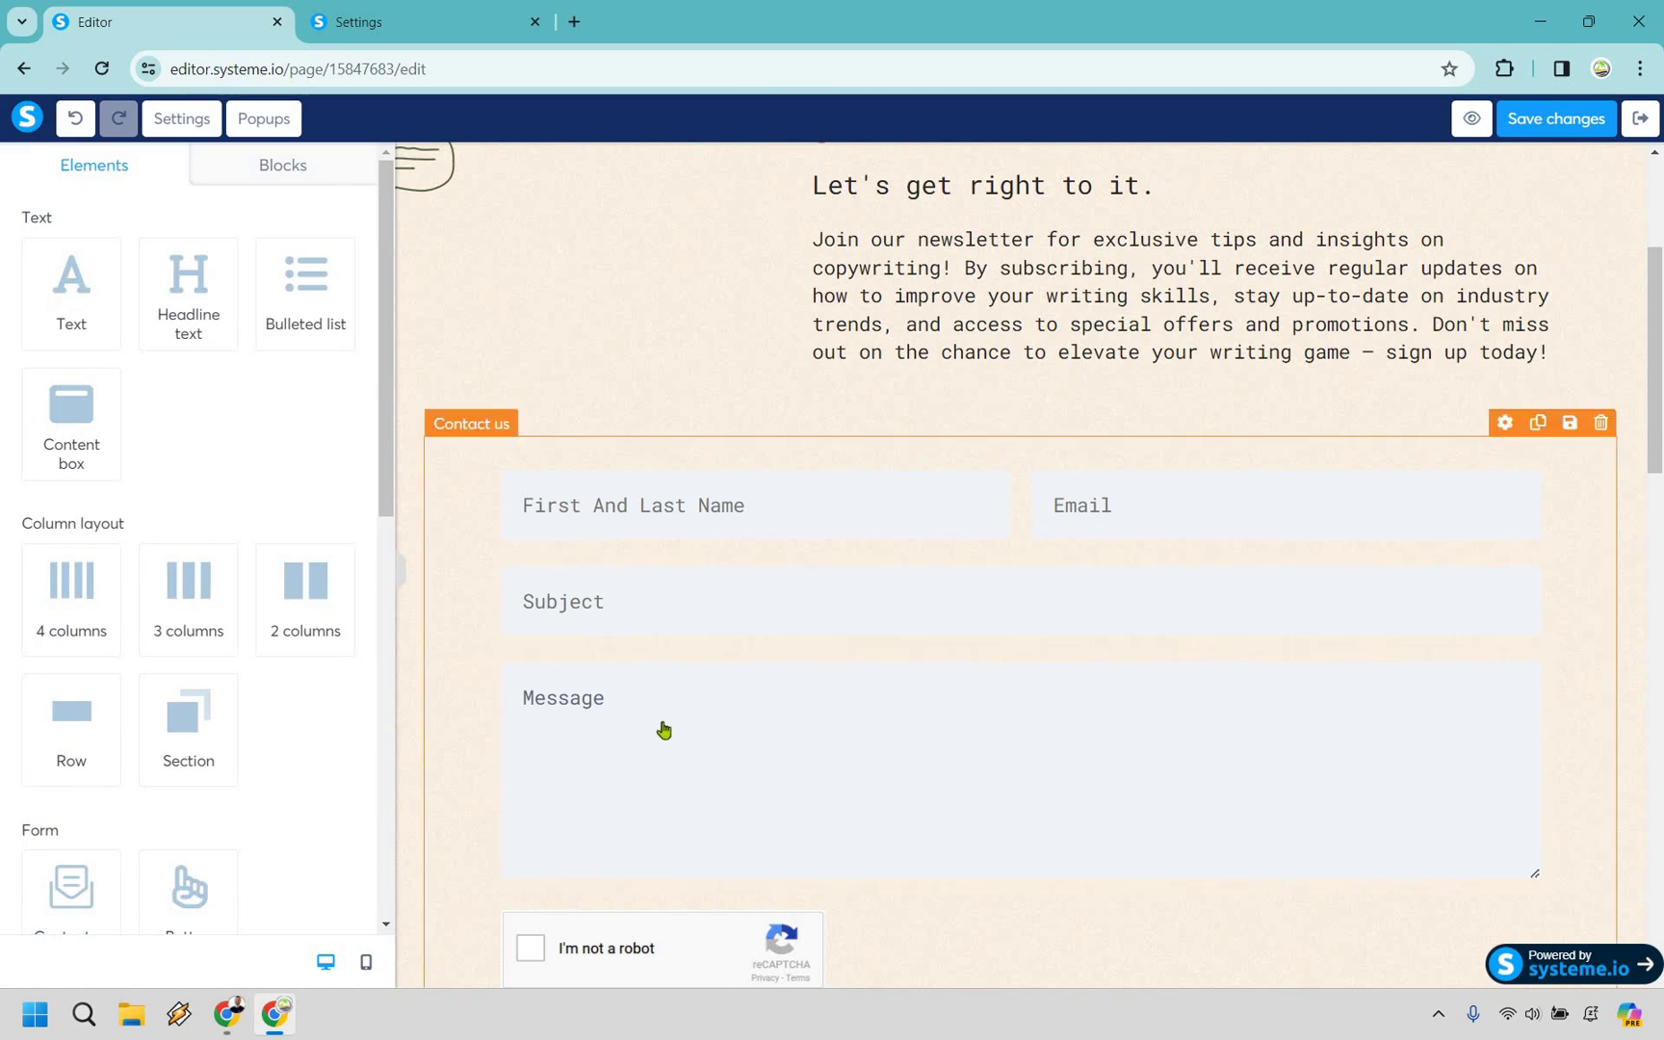
pyautogui.scroll(-2, 759, 753)
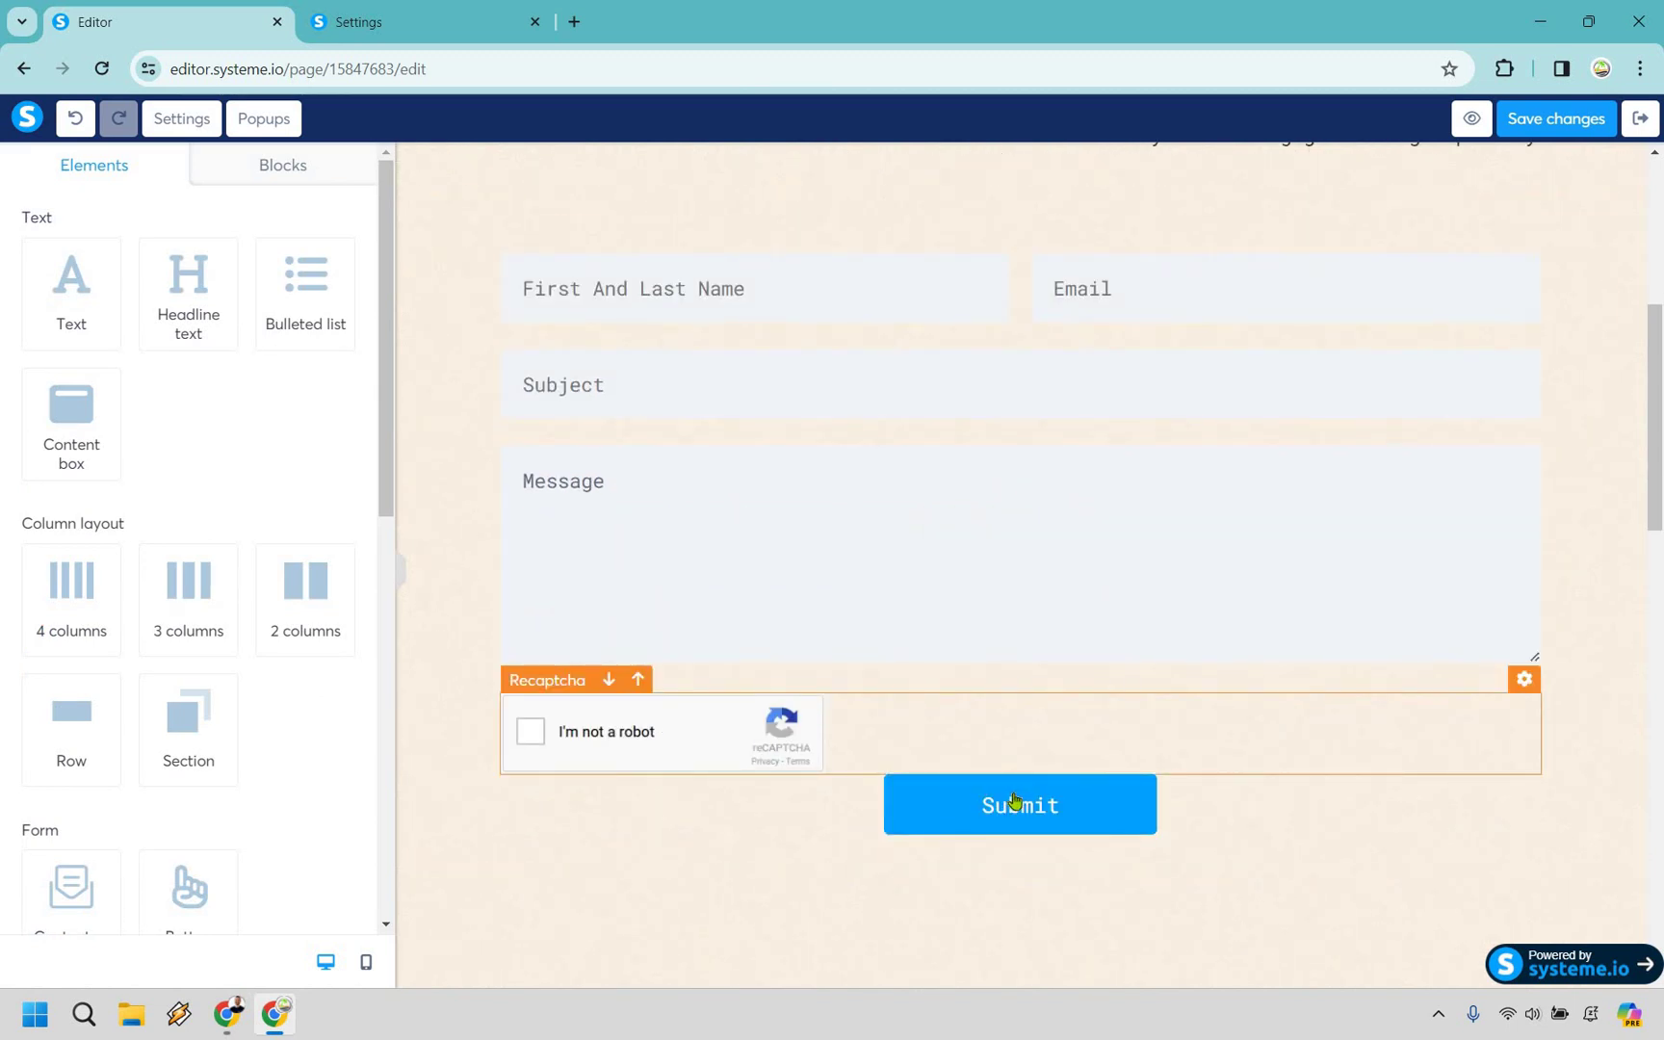
pyautogui.click(1018, 804)
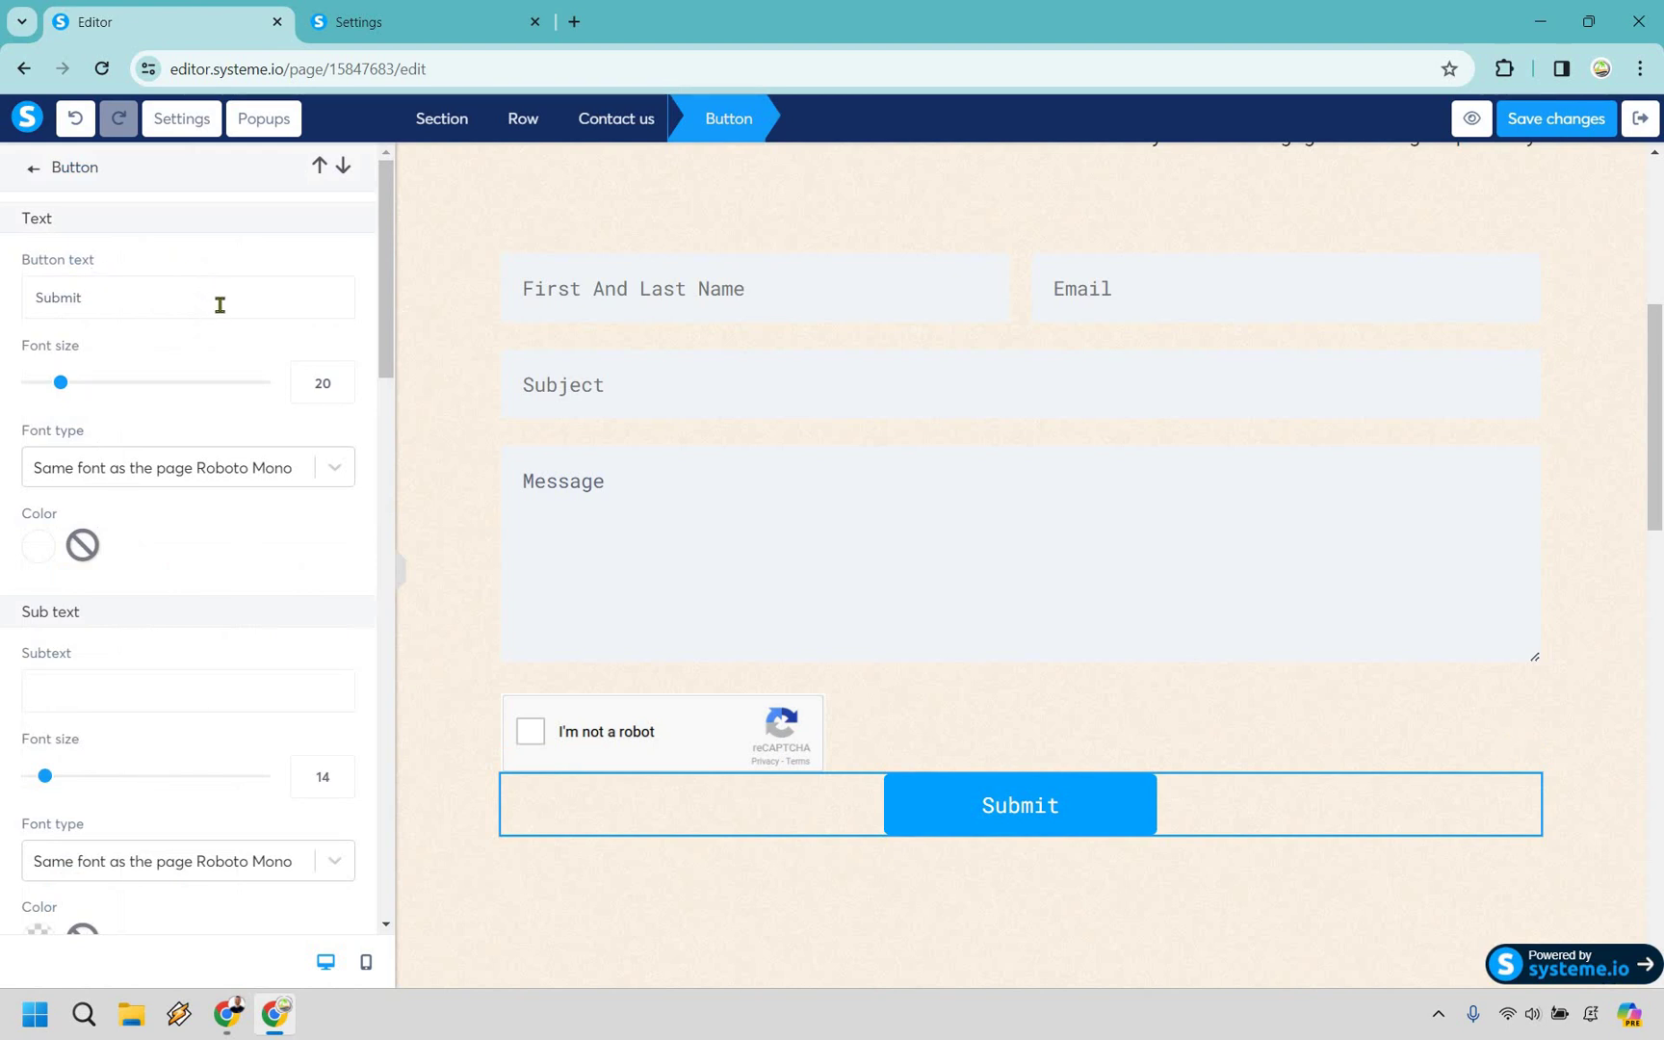
pyautogui.click(1623, 593)
pyautogui.scroll(4, 1624, 588)
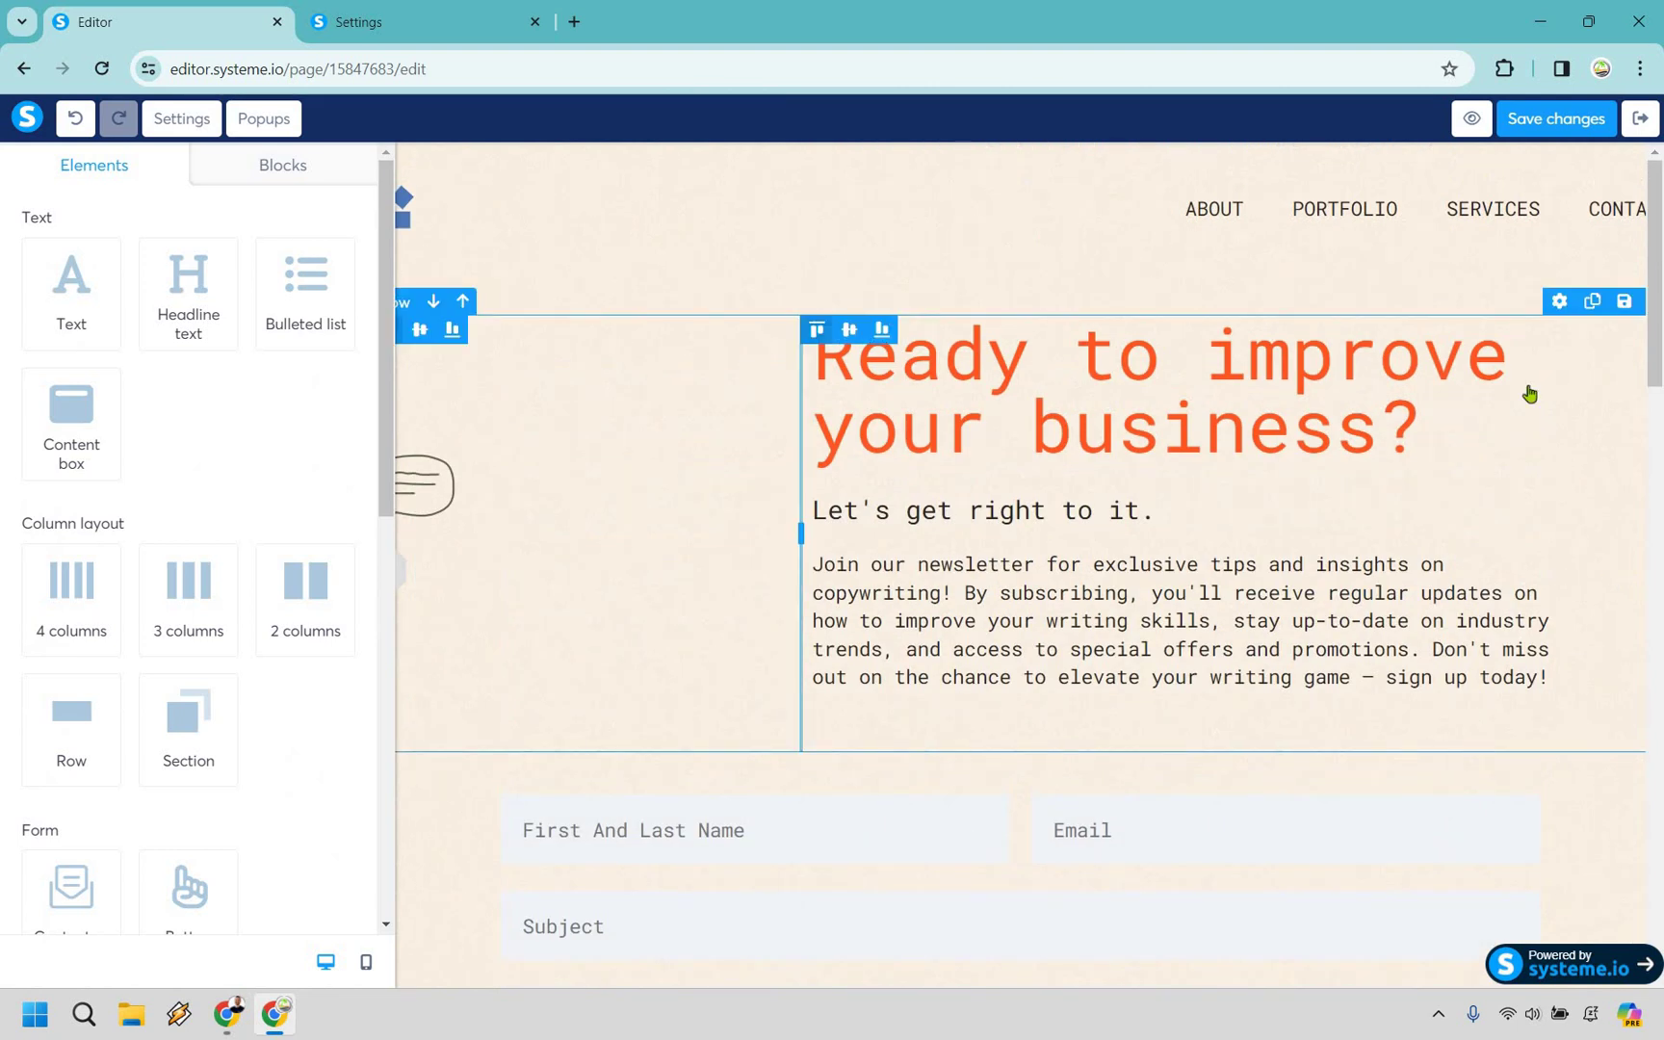
# - Save the contact page changes, exit to the funnel, and open the account menu
pyautogui.click(1549, 124)
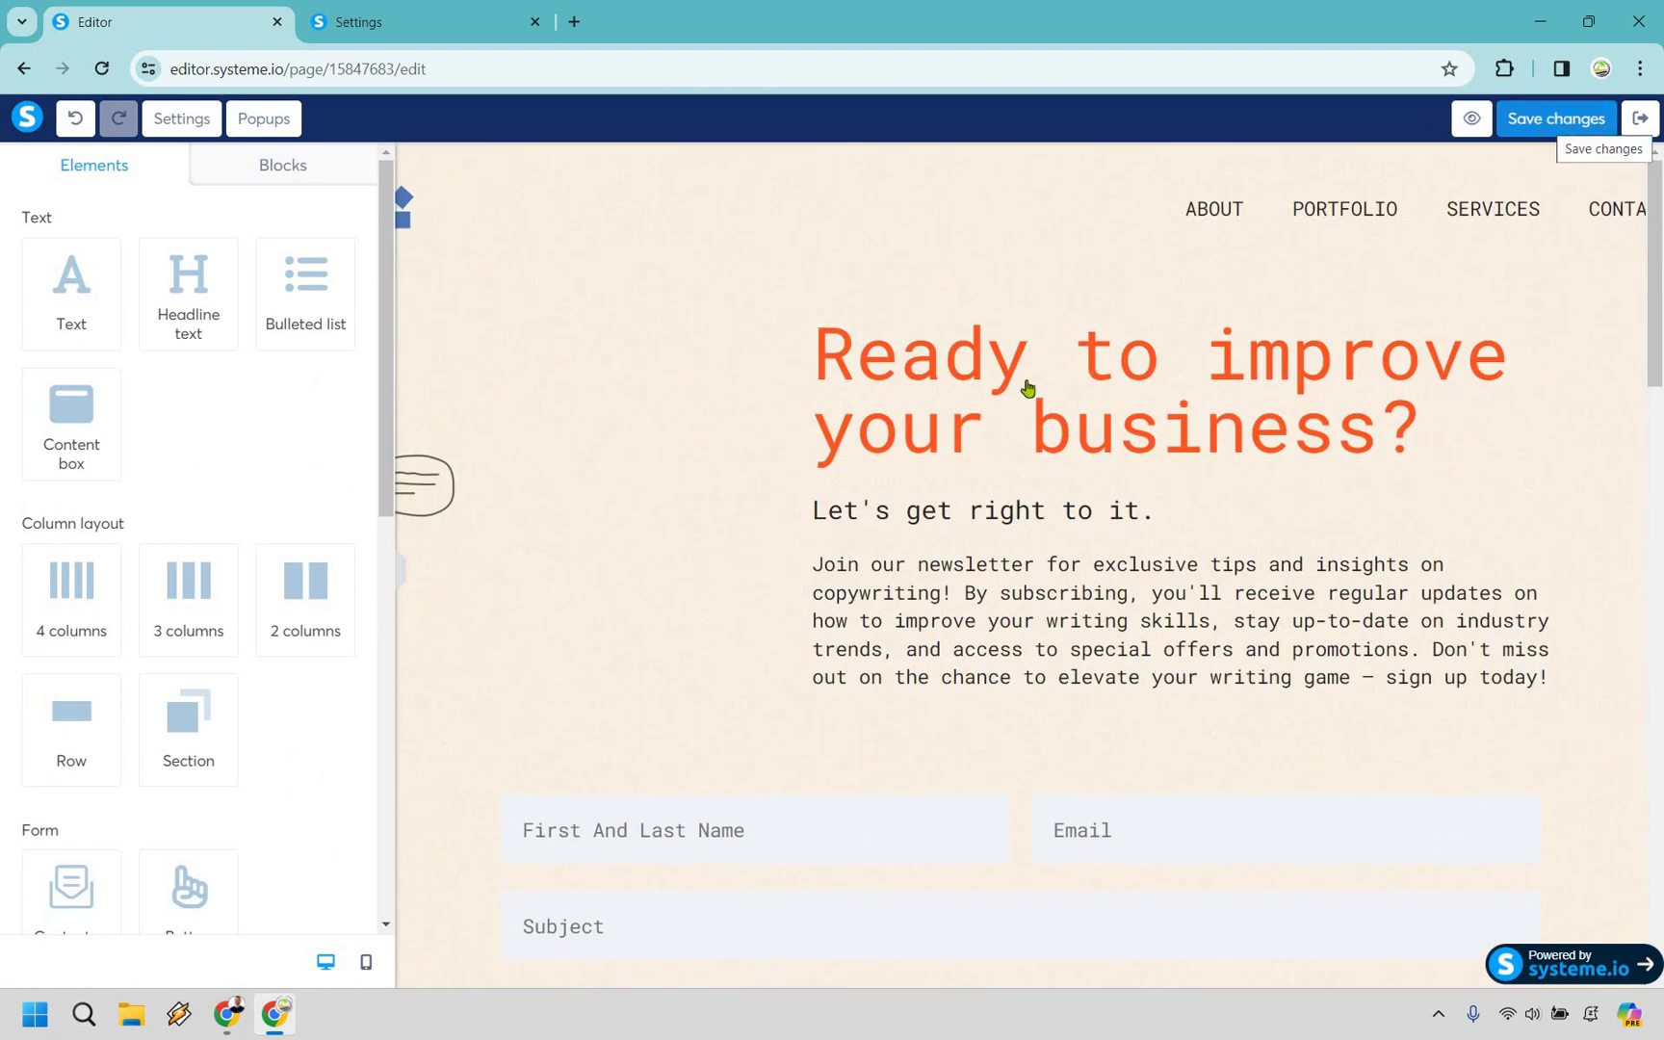
pyautogui.click(1641, 119)
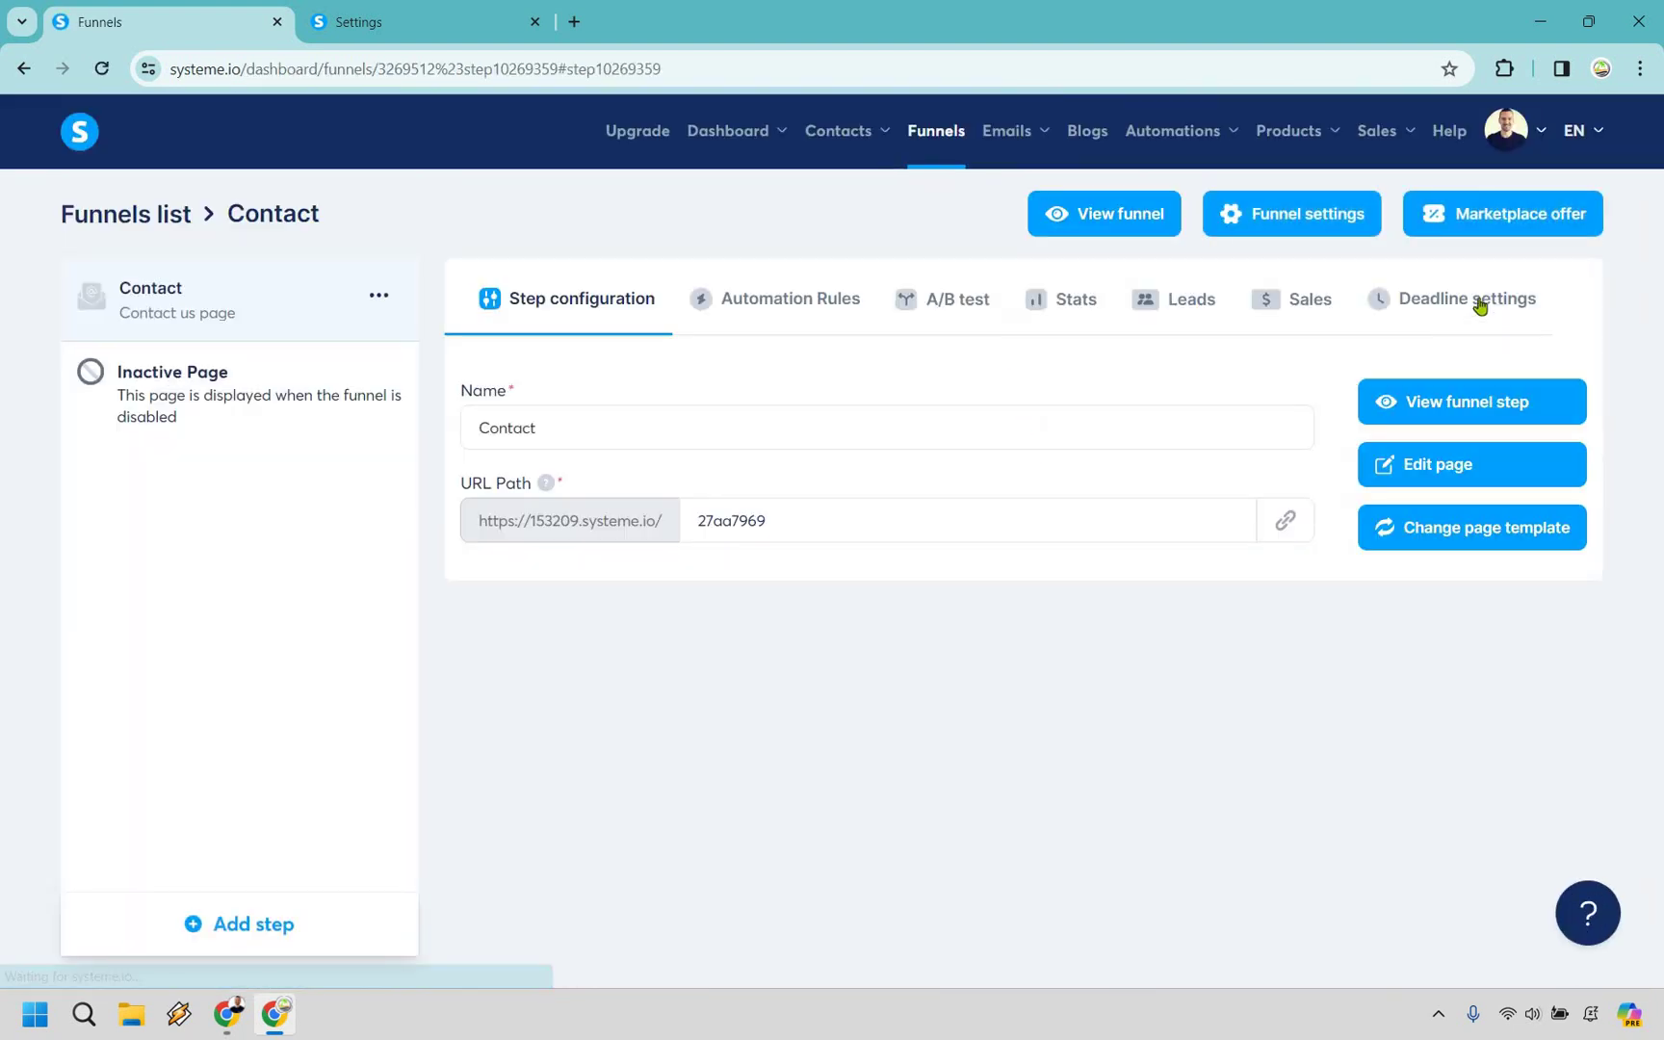
pyautogui.click(1510, 130)
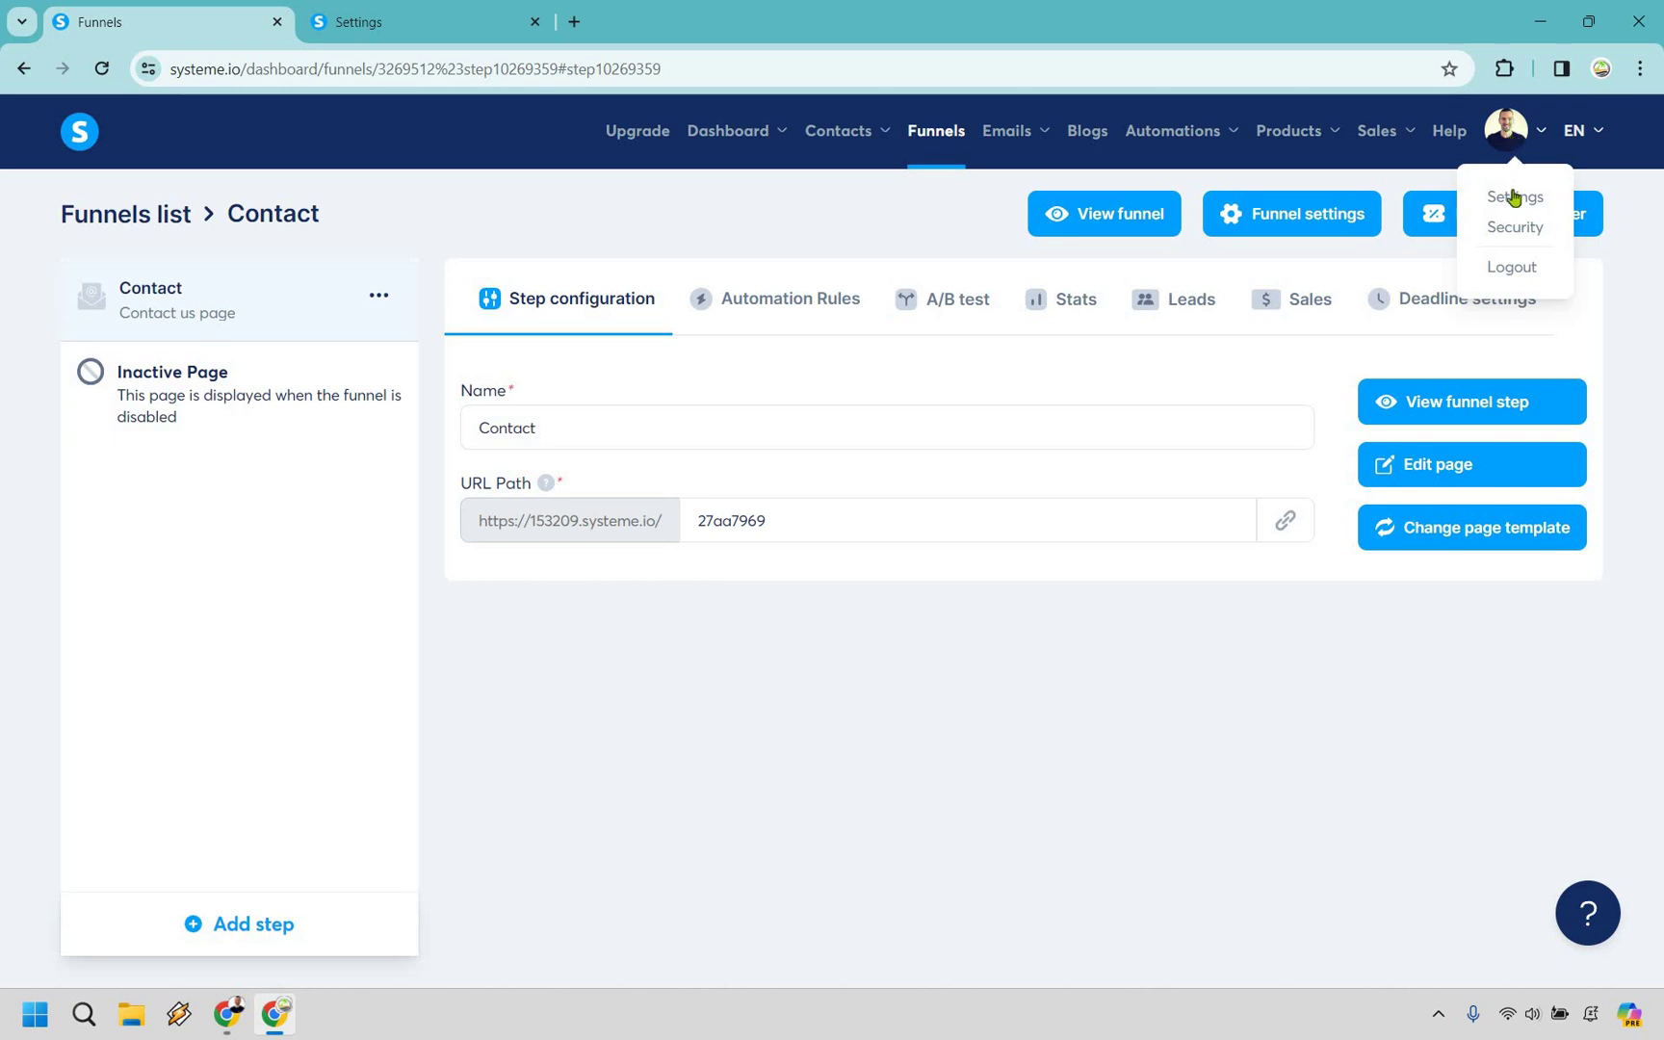
# - Open the Domain settings dialog for 153209.systeme.io under Custom domains
pyautogui.click(391, 21)
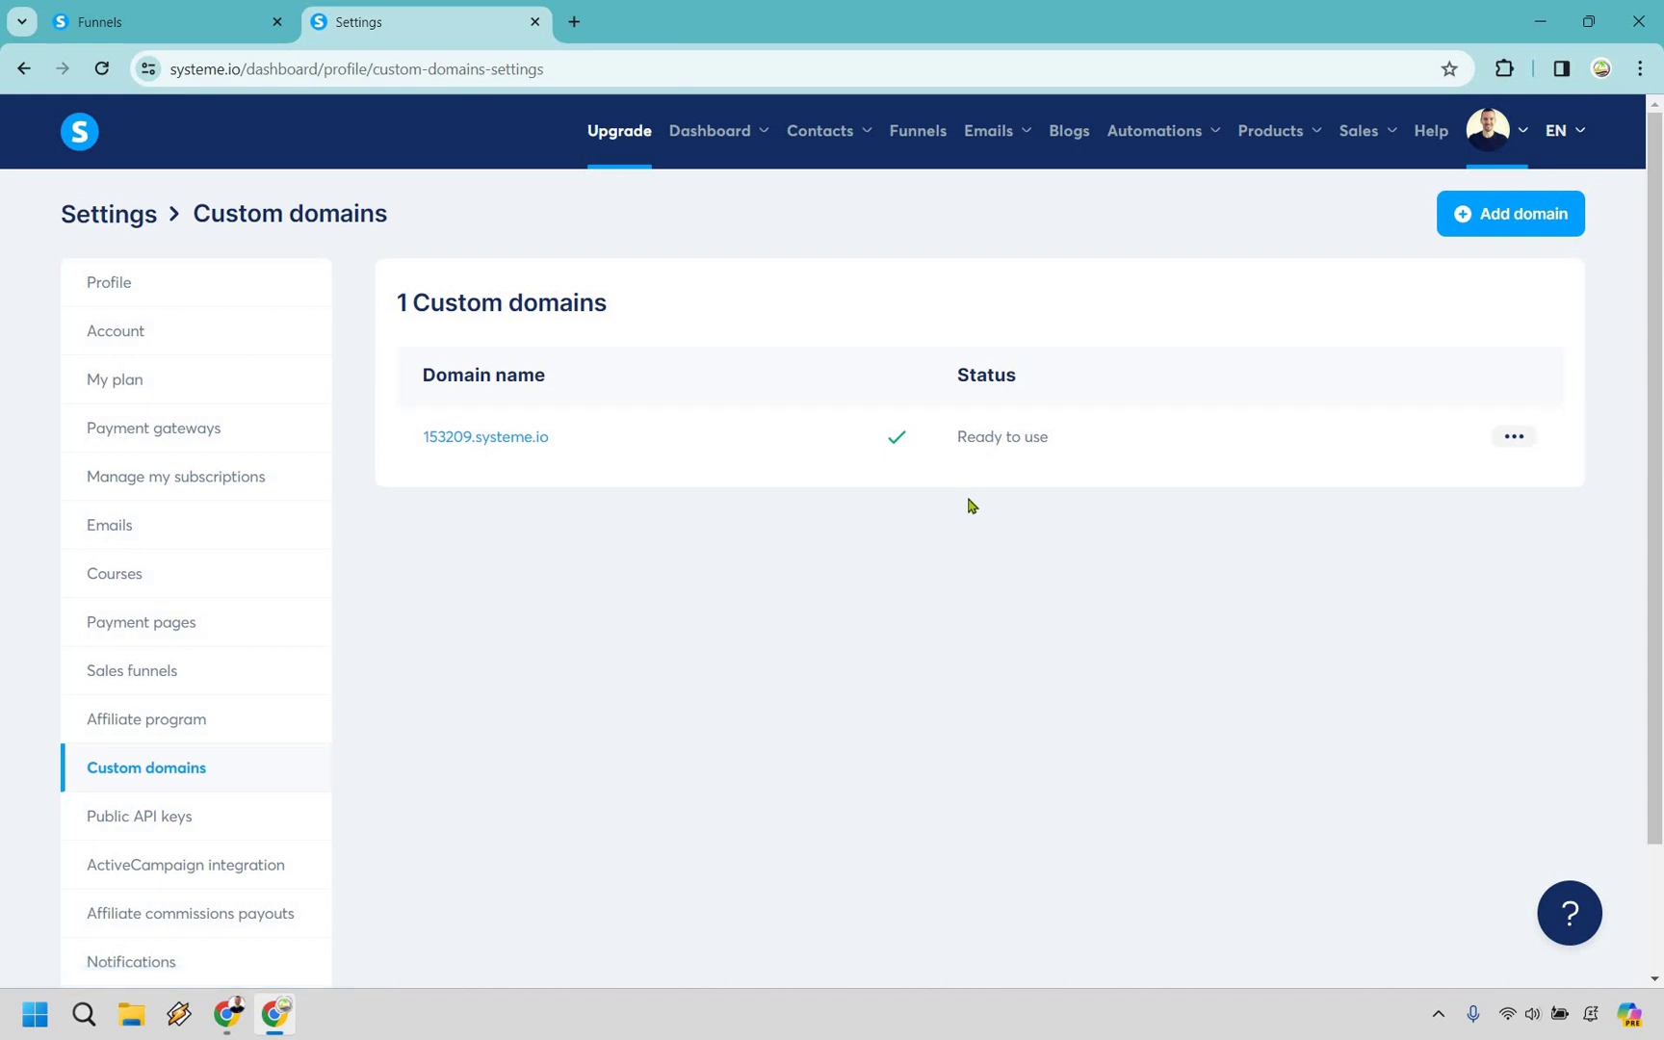
pyautogui.click(1512, 440)
pyautogui.click(1426, 490)
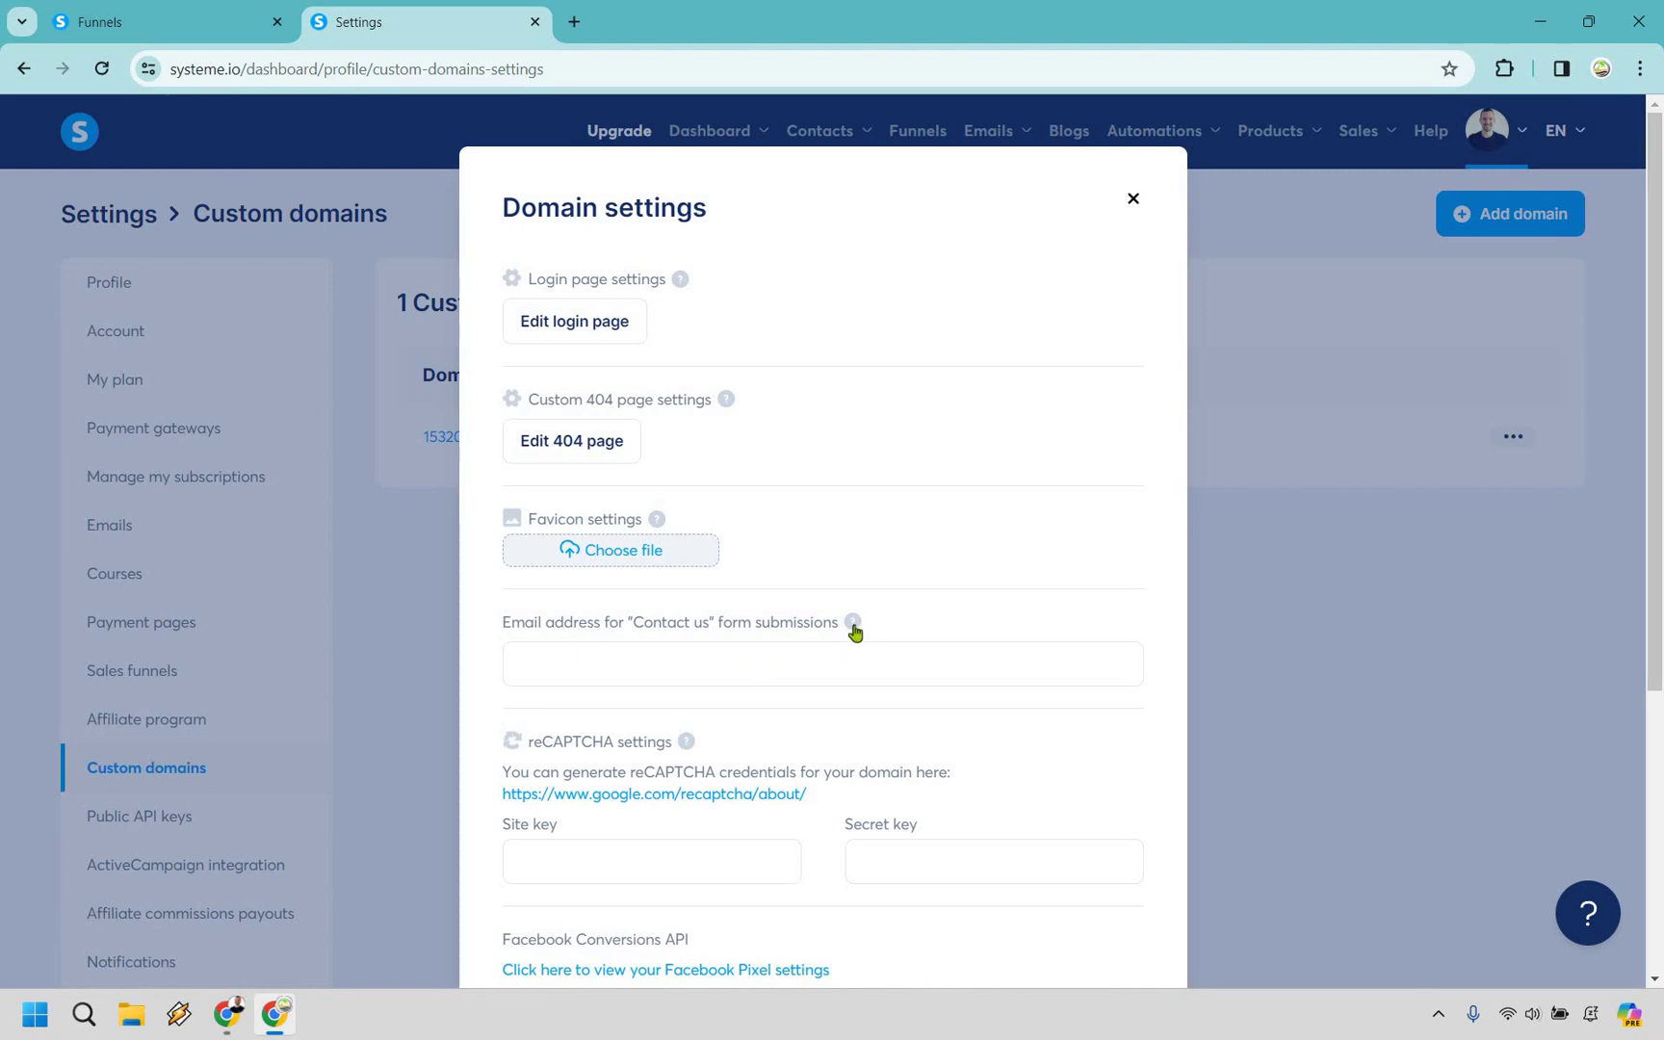
pyautogui.moveTo(853, 621)
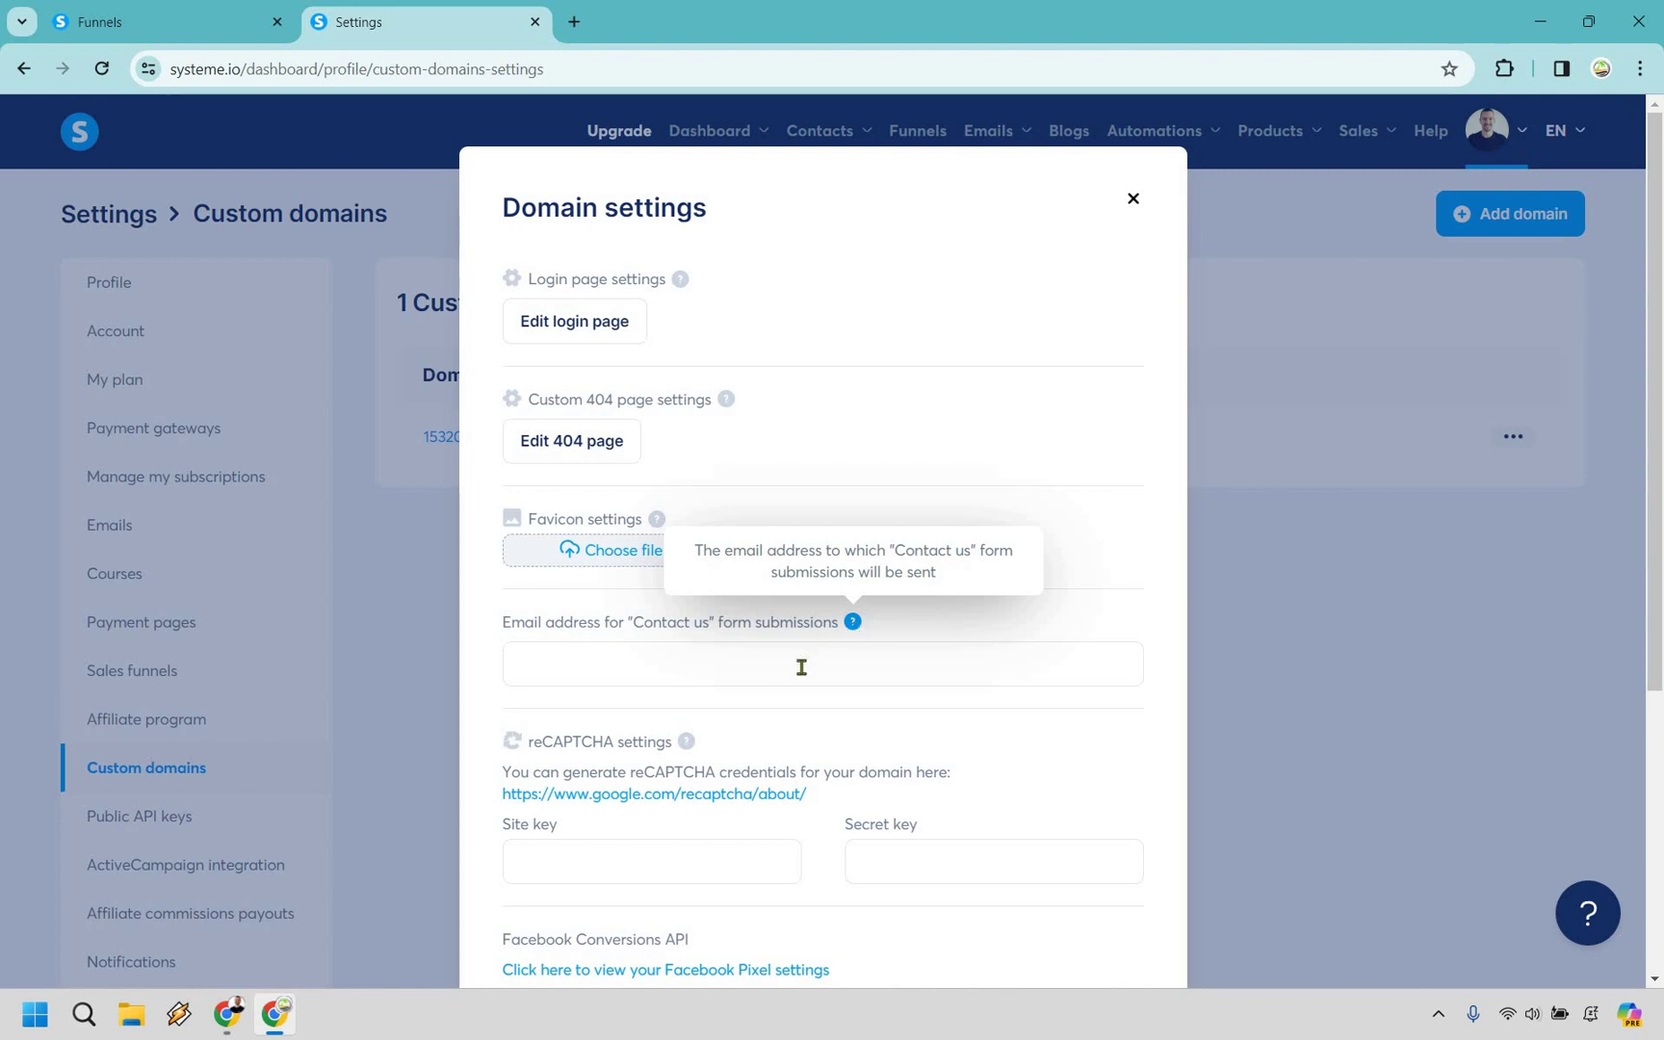
pyautogui.click(801, 667)
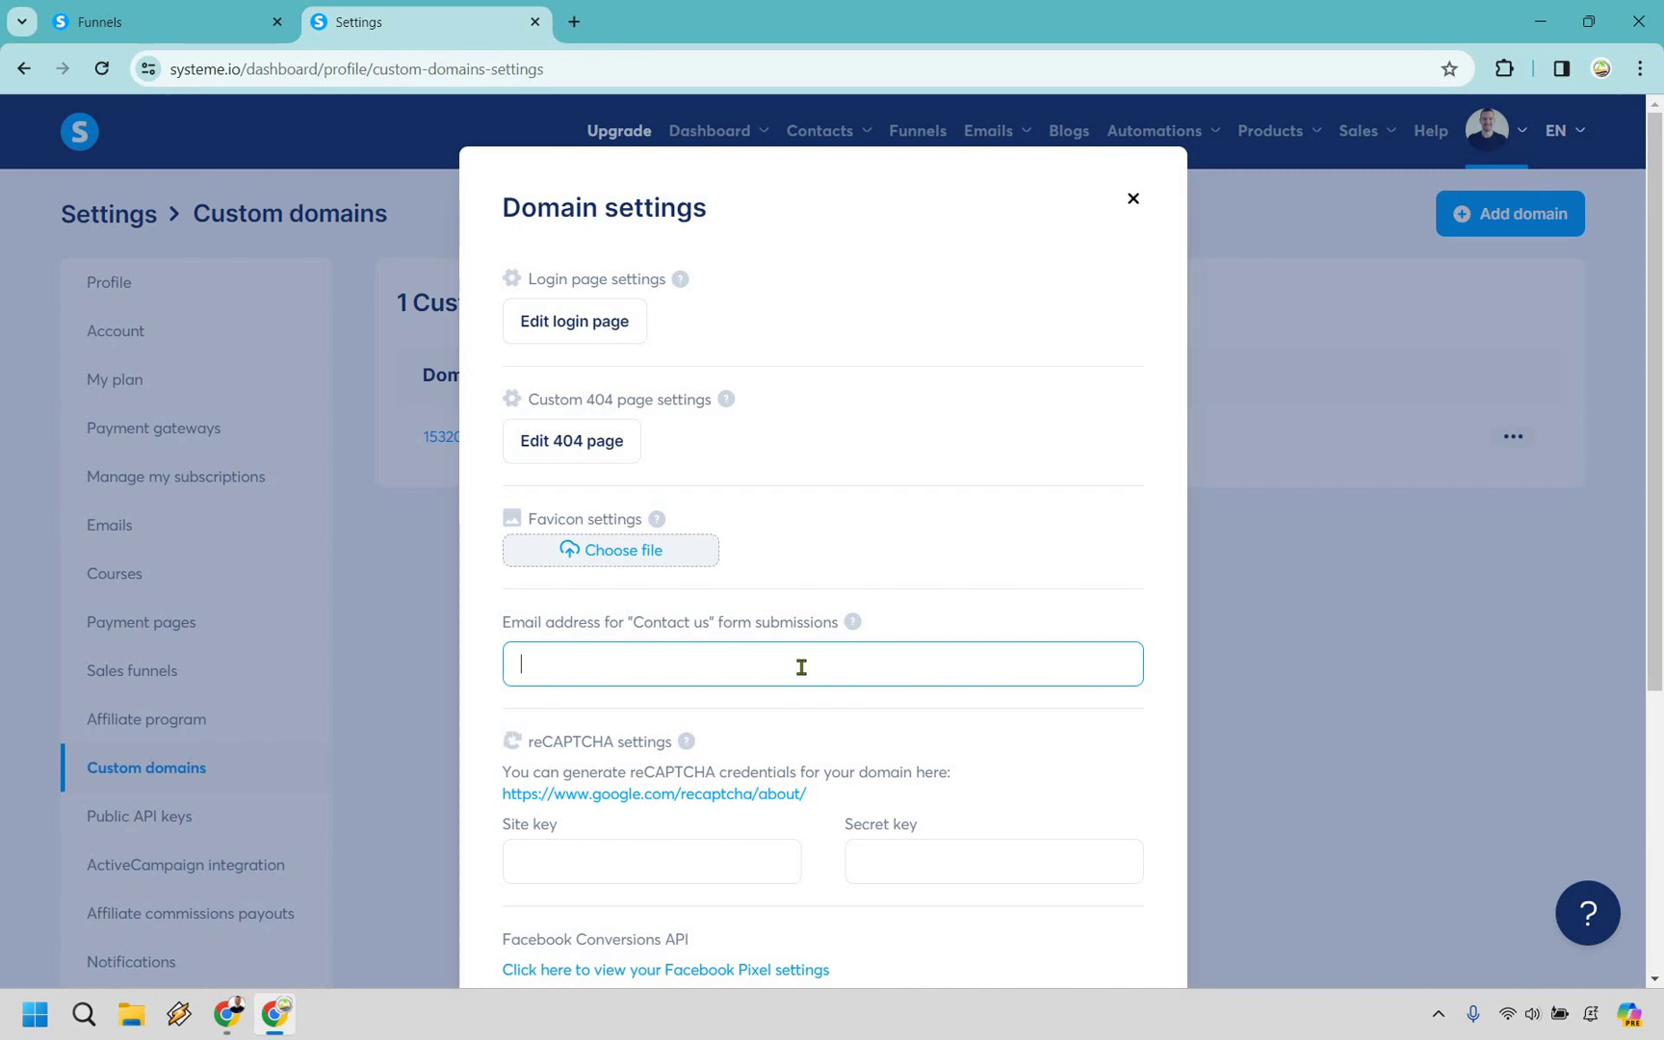
pyautogui.scroll(-4, 866, 872)
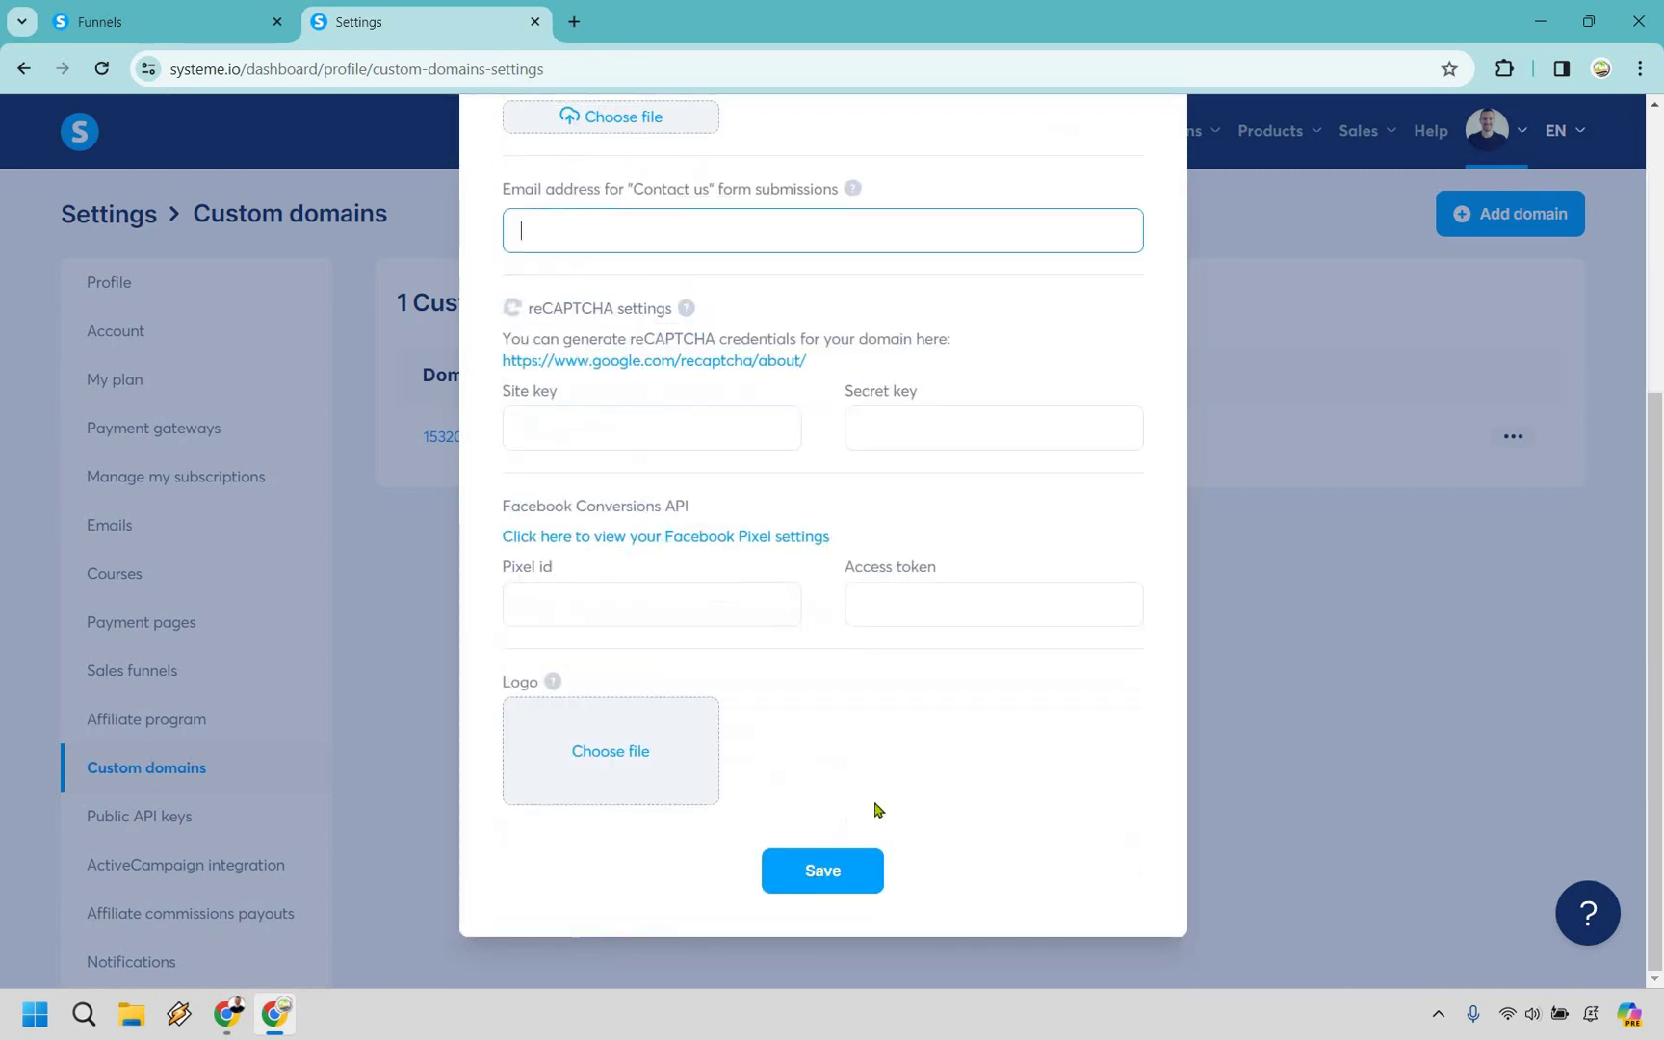
pyautogui.scroll(4, 927, 645)
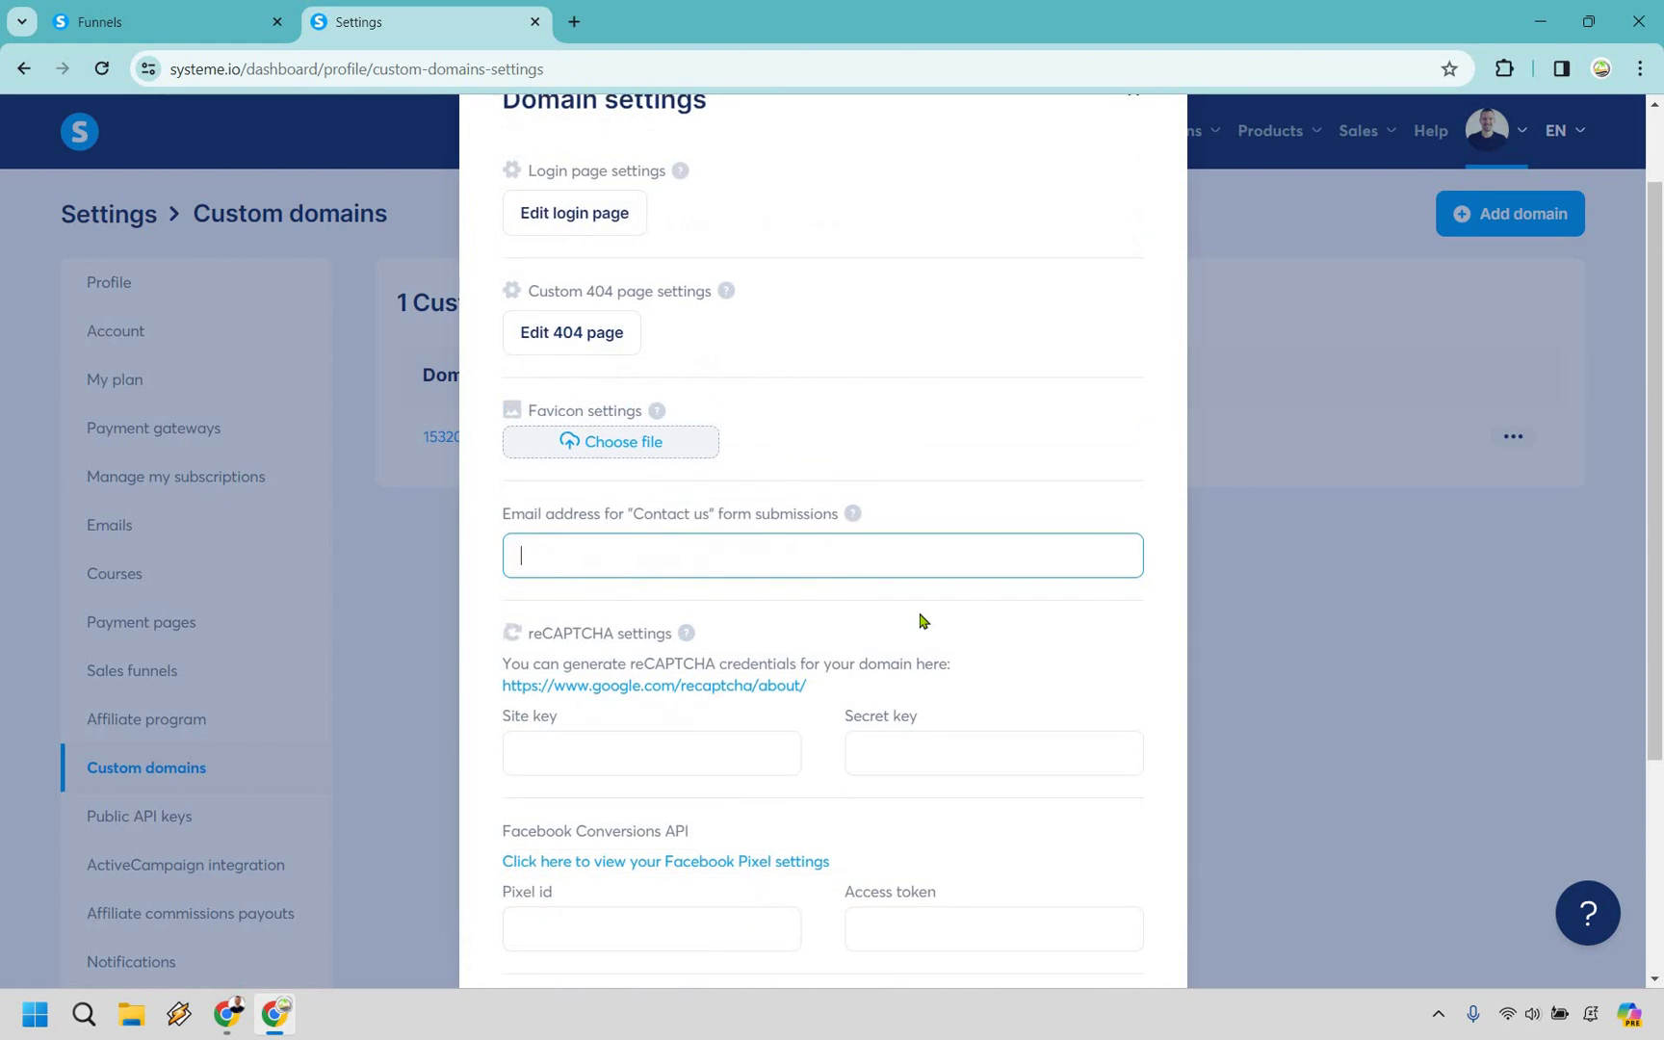
pyautogui.write('youremail')
pyautogui.write('@gmail.com')
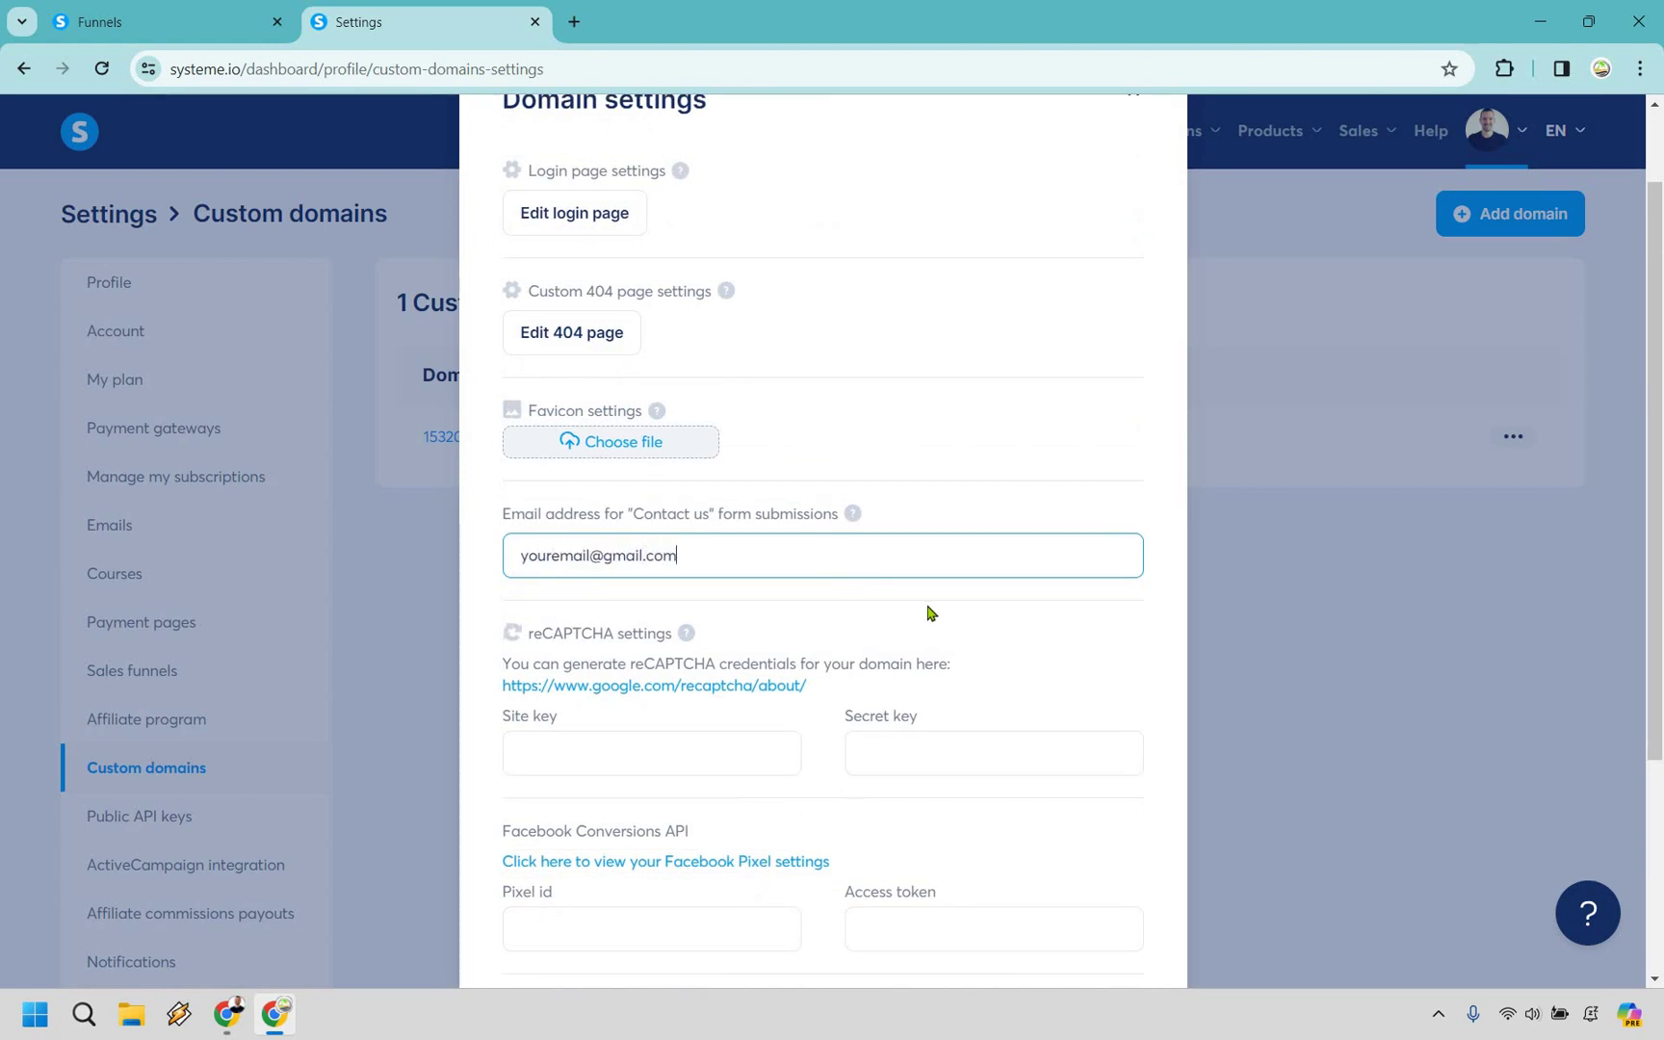
pyautogui.scroll(-4, 841, 864)
pyautogui.click(820, 869)
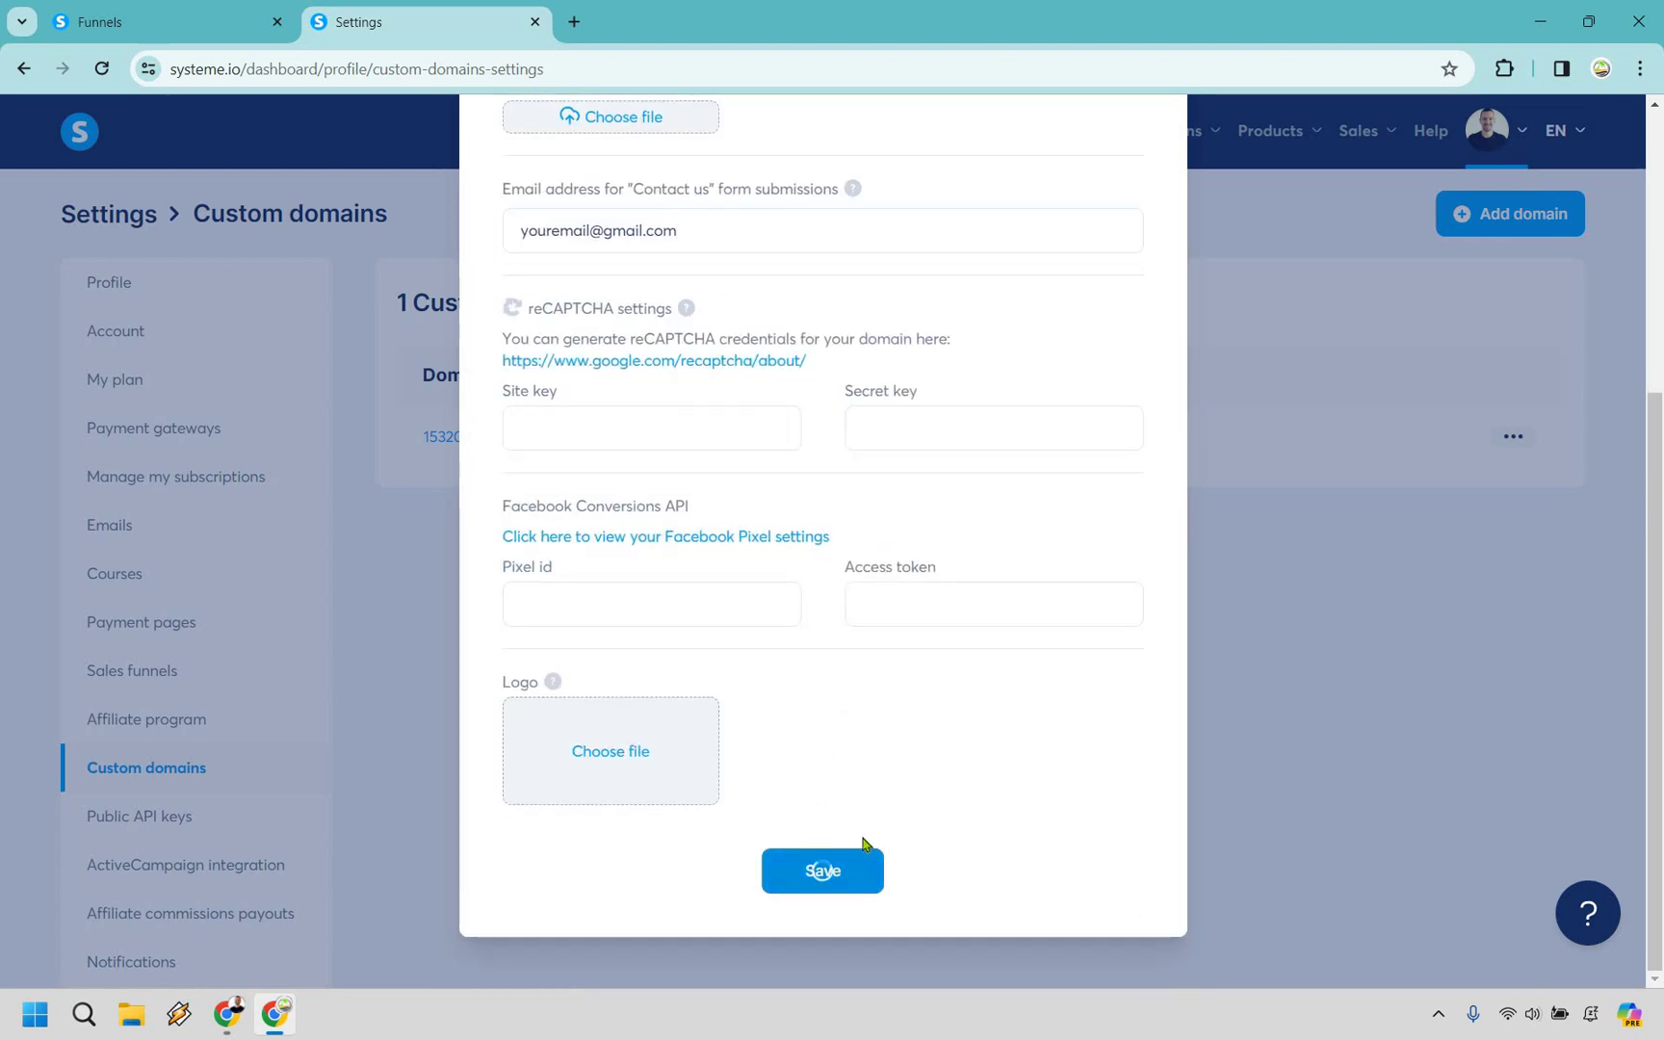